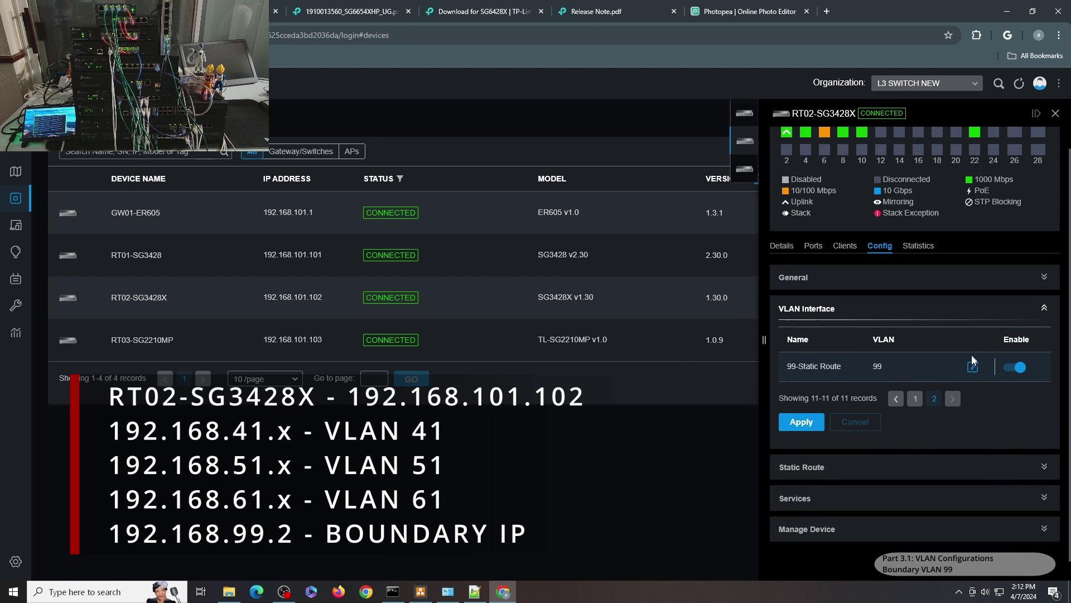
# - Inspect the 99-Static Route VLAN interface settings on RT02-SG3428X and RT03-SG2210MP, and switch from RT01-SG3428's ports to RT02-SG3428X
pyautogui.click(974, 367)
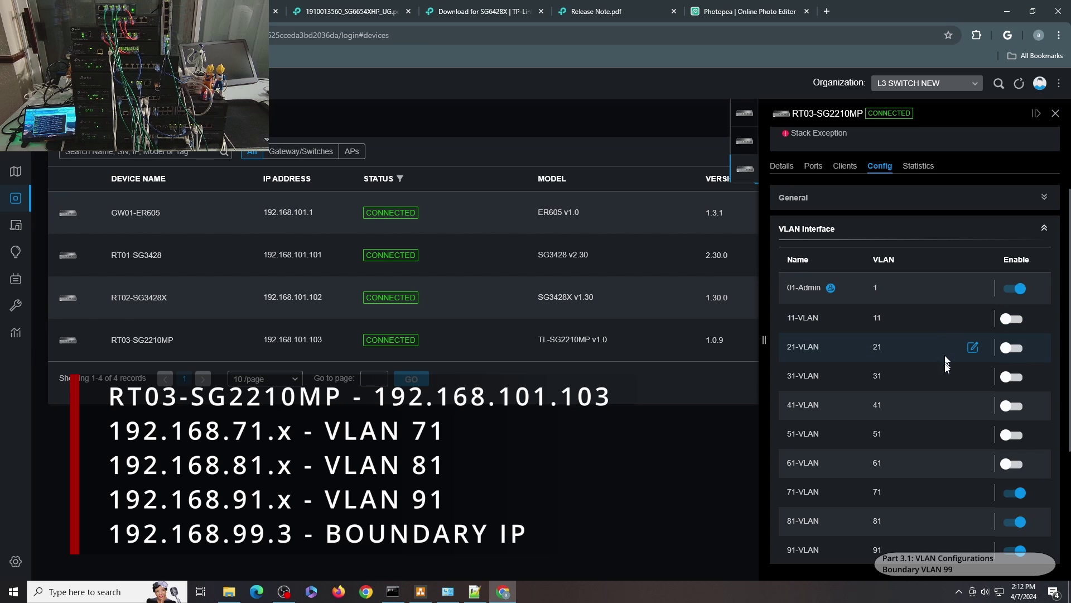
pyautogui.scroll(-1, 914, 347)
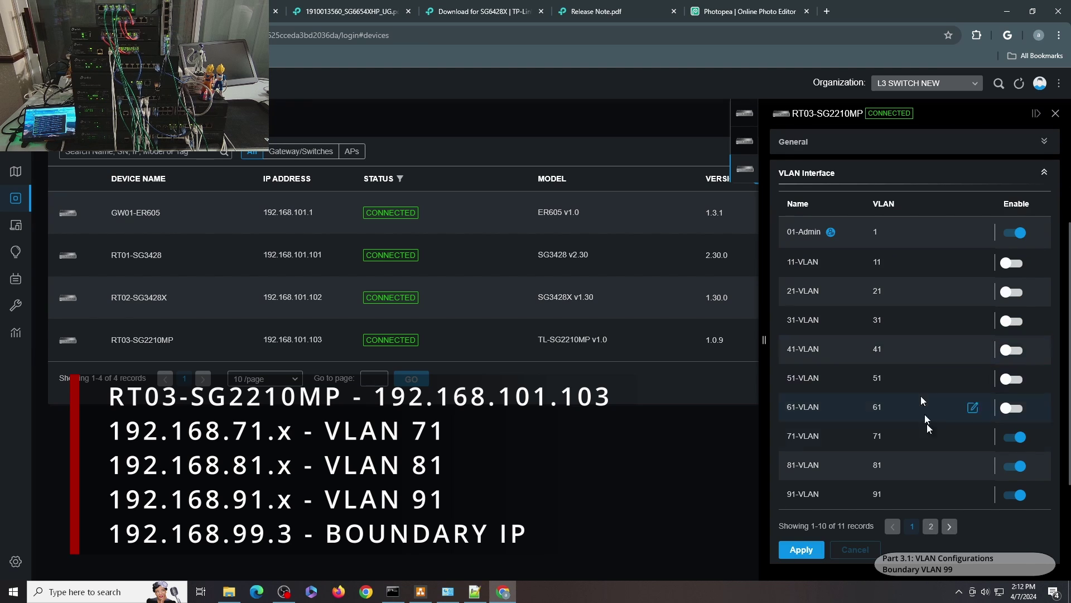
pyautogui.click(931, 526)
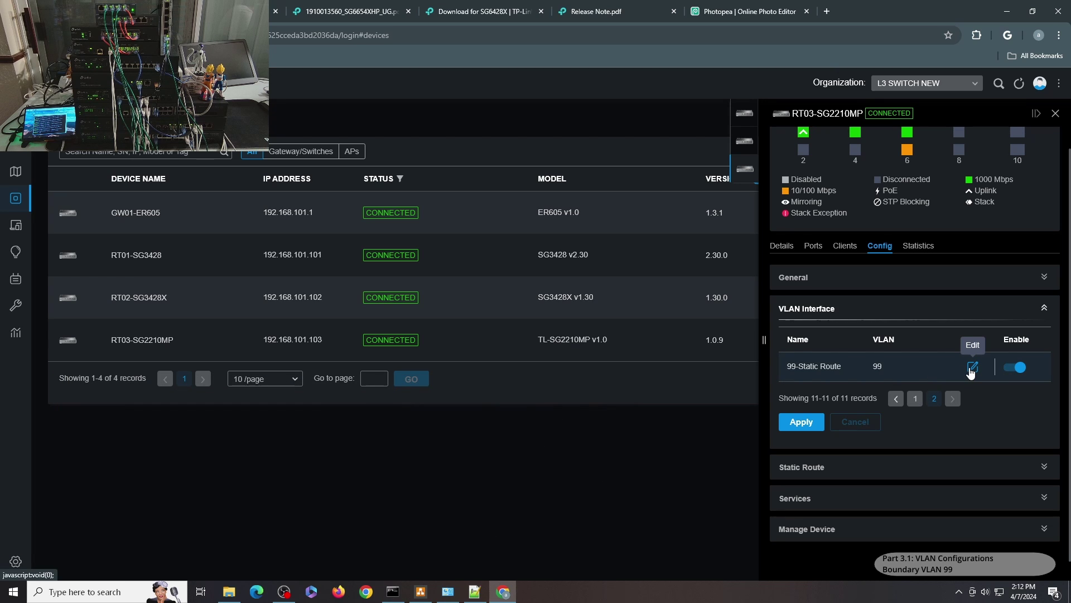
pyautogui.click(973, 367)
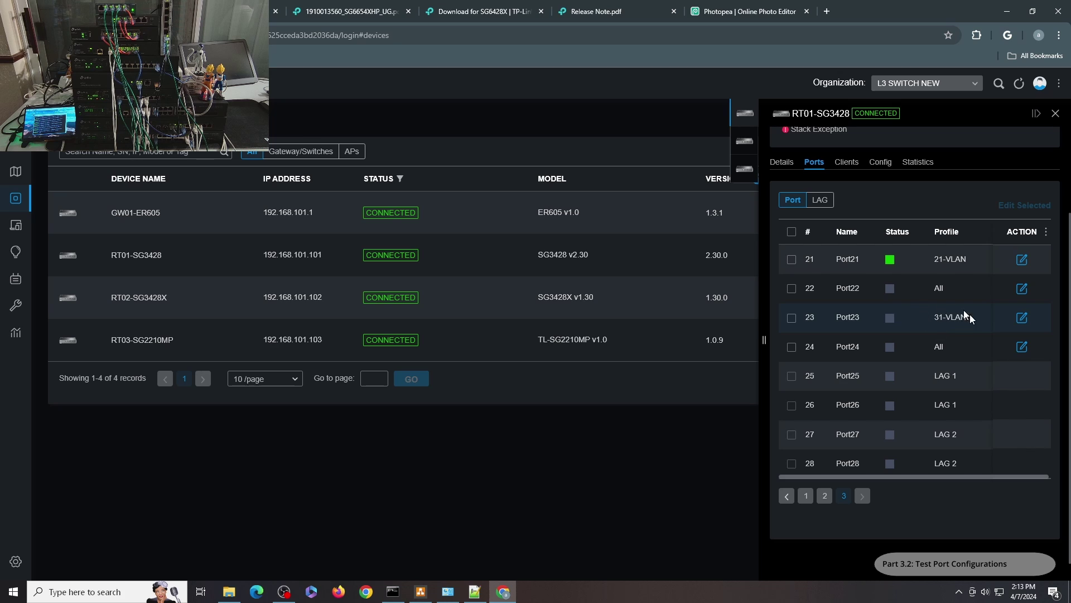
pyautogui.click(745, 141)
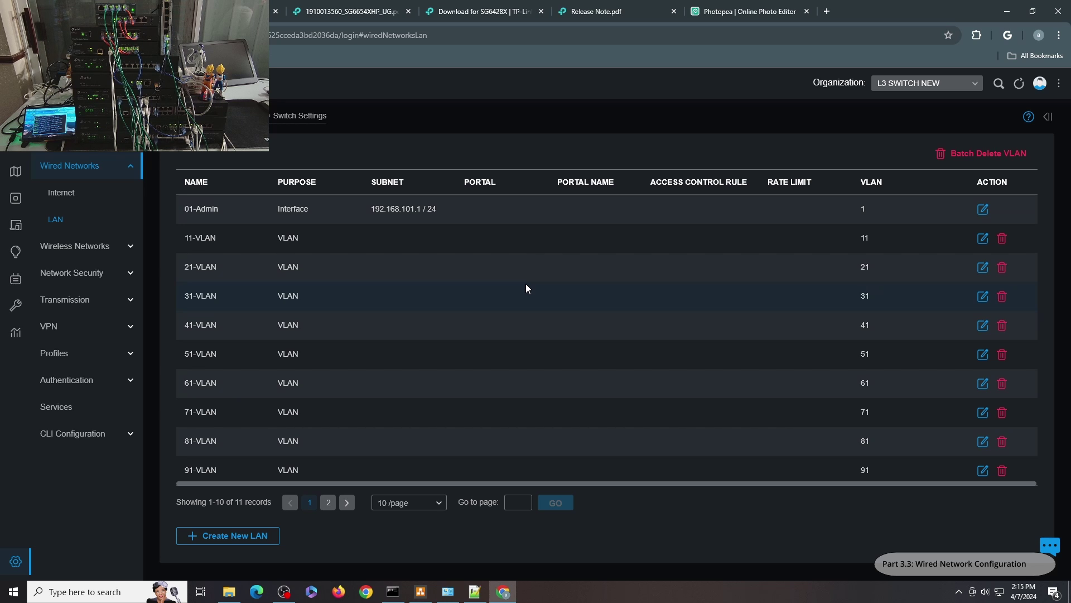
# - Review the wired LAN networks including the 99-Static Route VLAN, and compare them with the Logical and Logical v2 network diagrams
pyautogui.click(328, 502)
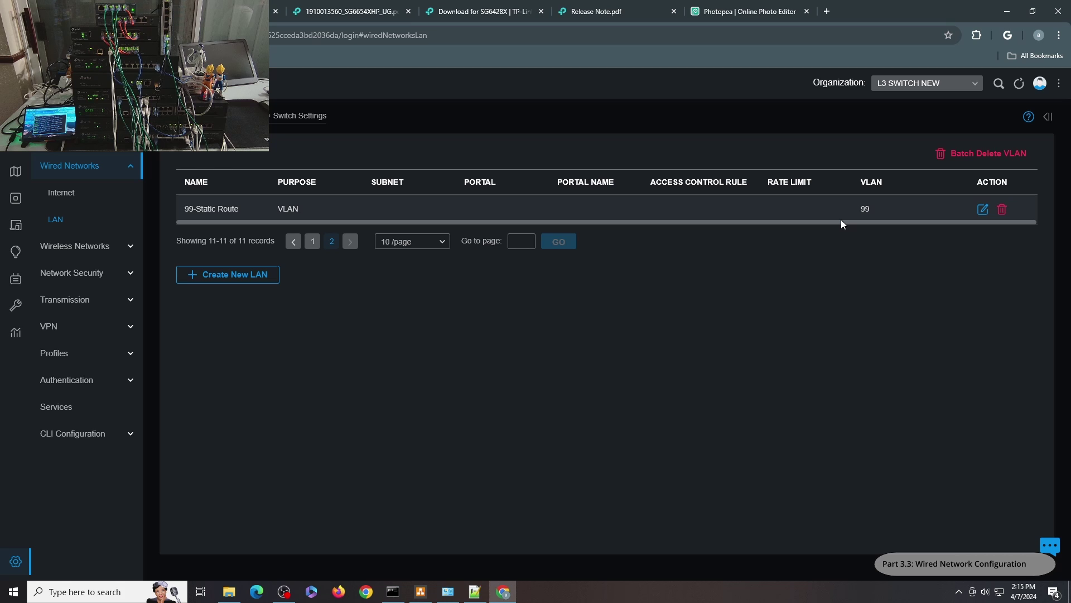
pyautogui.click(311, 240)
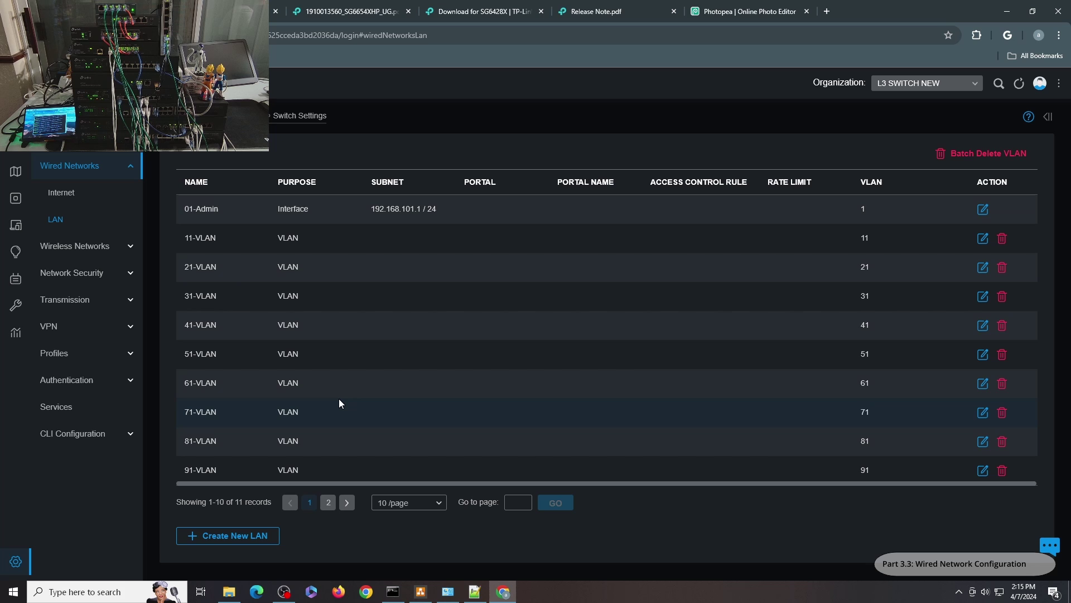
pyautogui.click(421, 592)
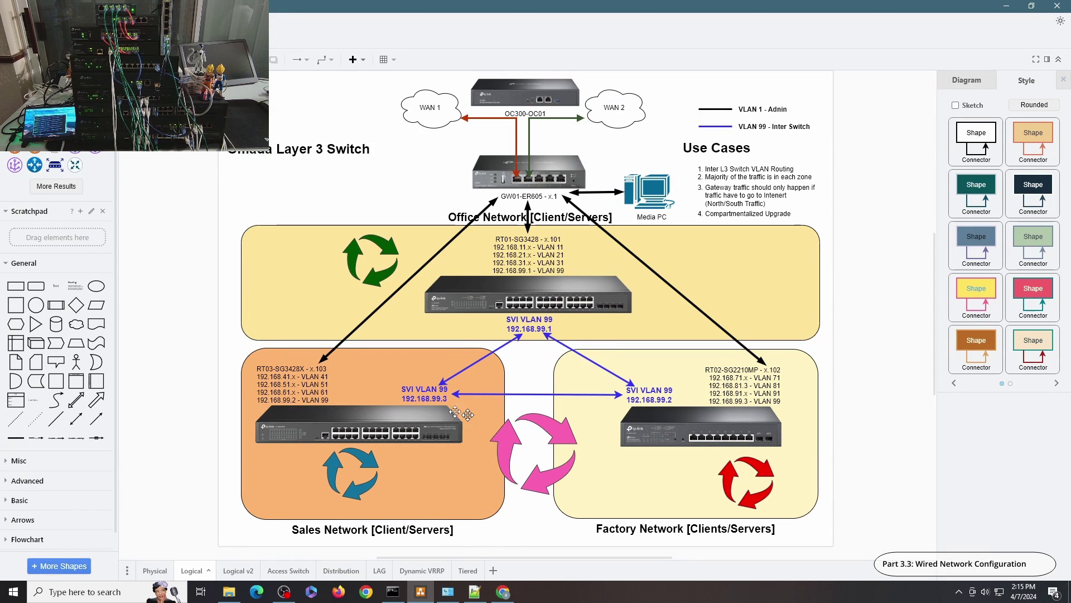
pyautogui.click(235, 570)
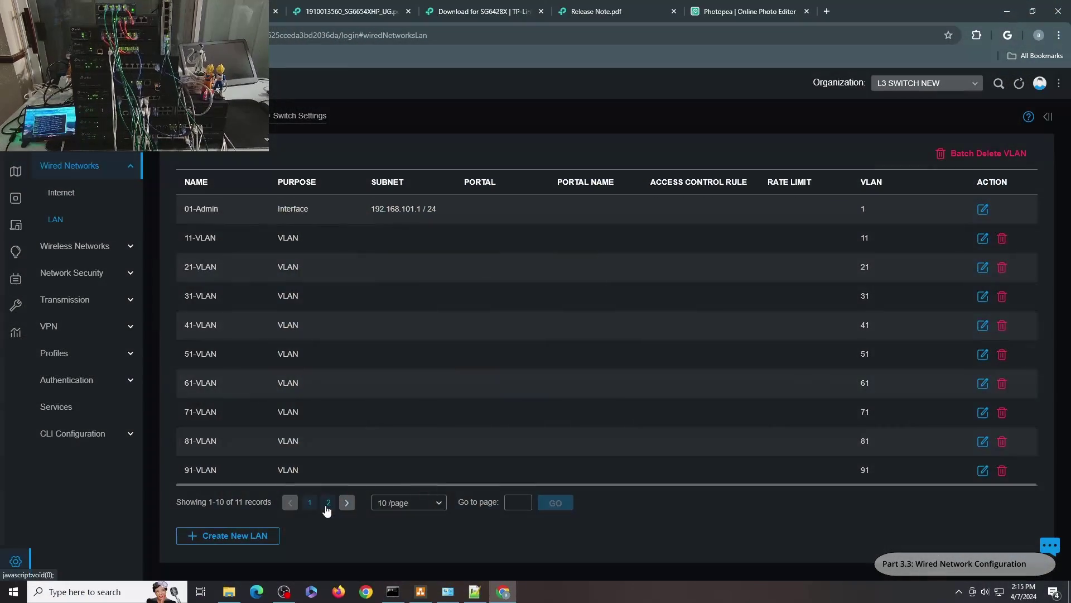
pyautogui.click(332, 436)
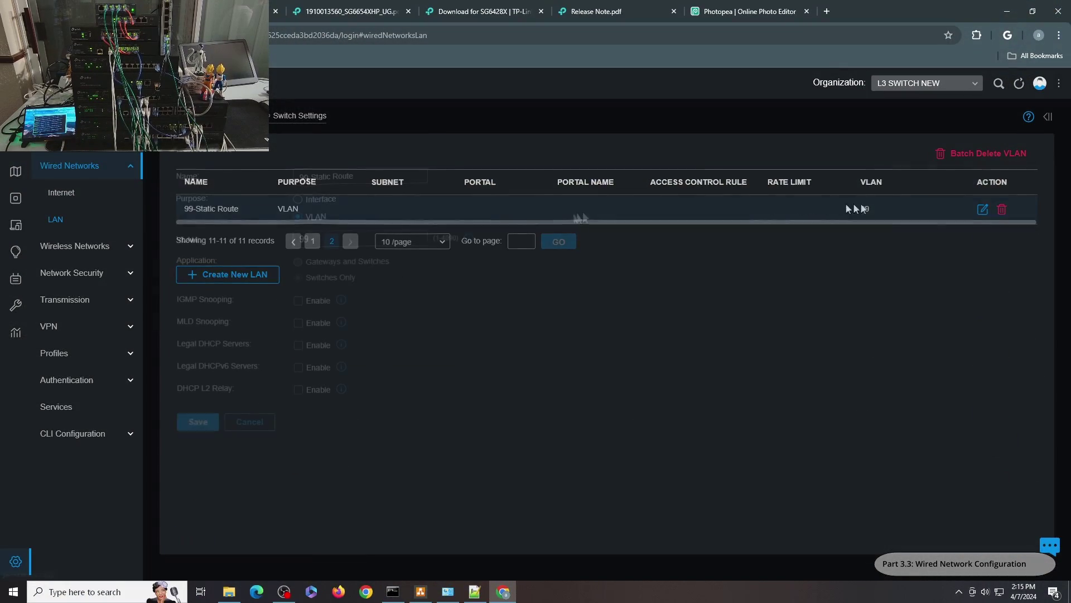
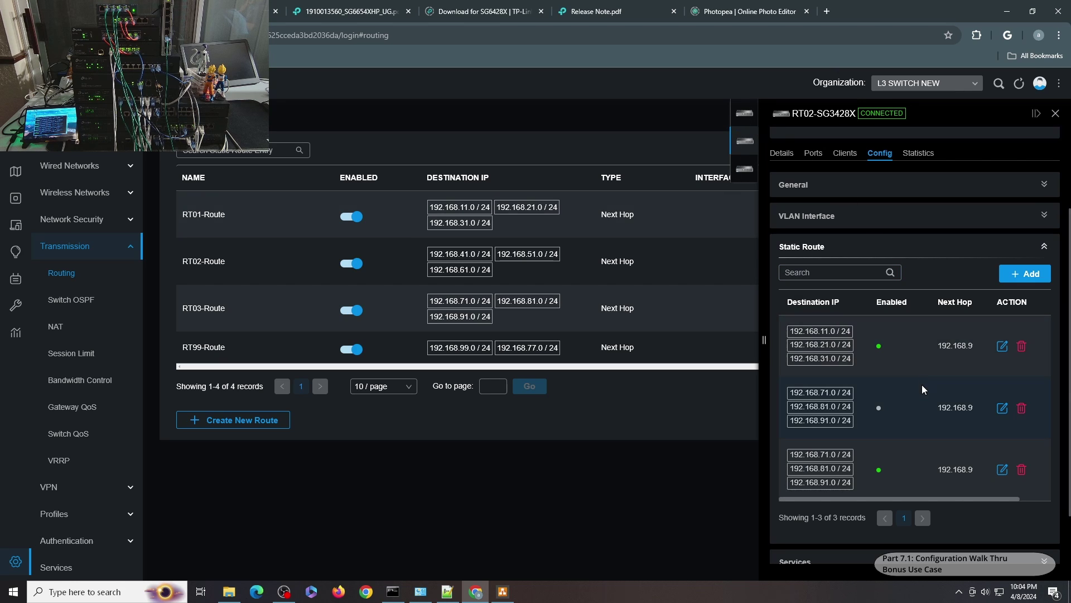
# - Examine the destination subnets, enabled status and next hops of RT02-SG3428X's static routes
pyautogui.moveTo(971, 499); pyautogui.dragTo(1003, 507)
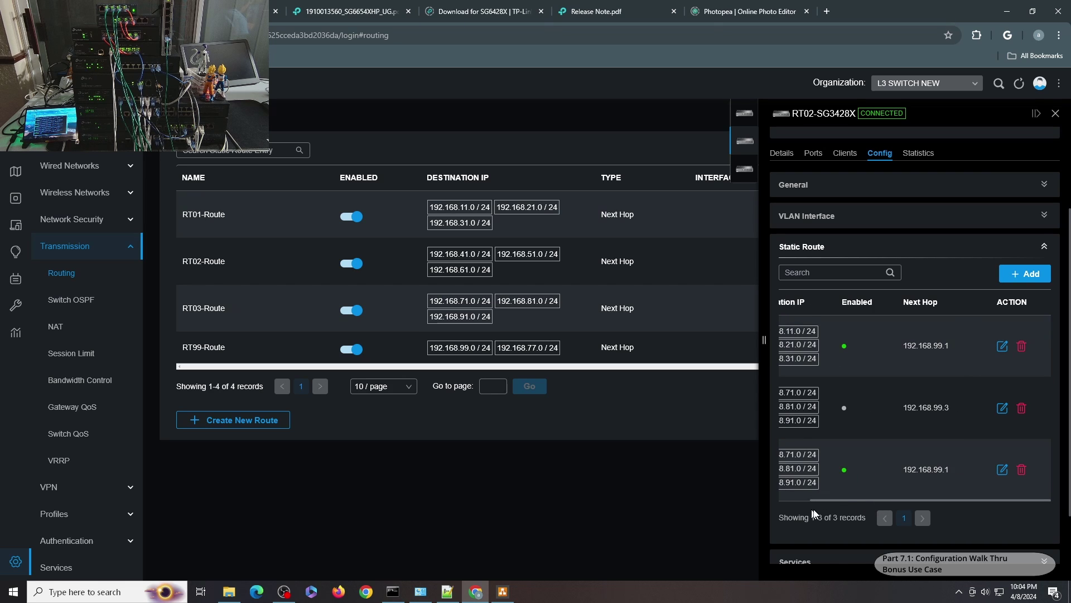
pyautogui.moveTo(844, 500); pyautogui.dragTo(818, 500)
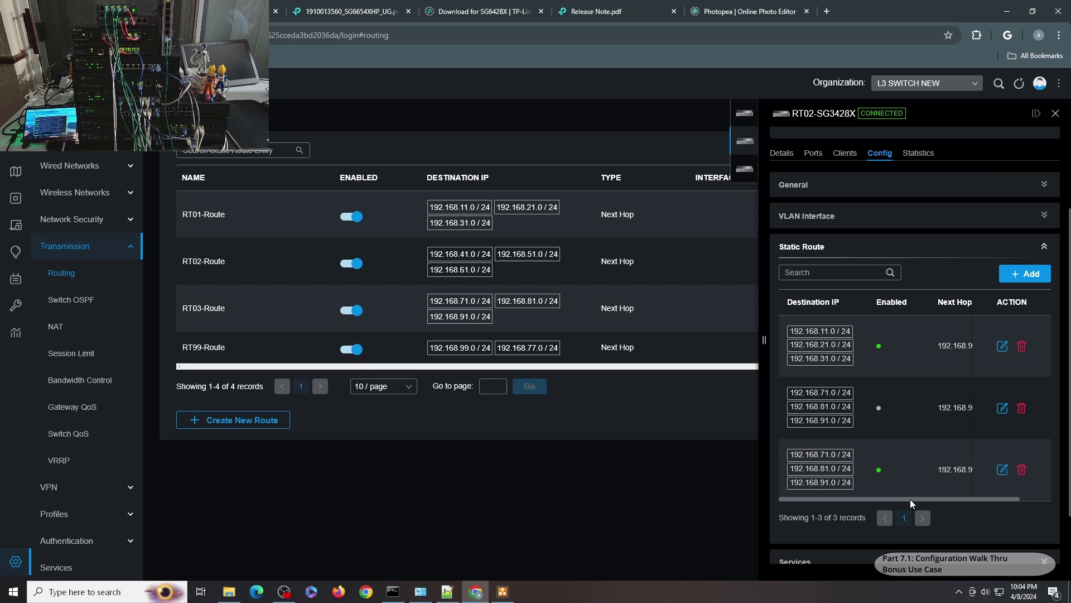
pyautogui.moveTo(909, 499); pyautogui.dragTo(997, 504)
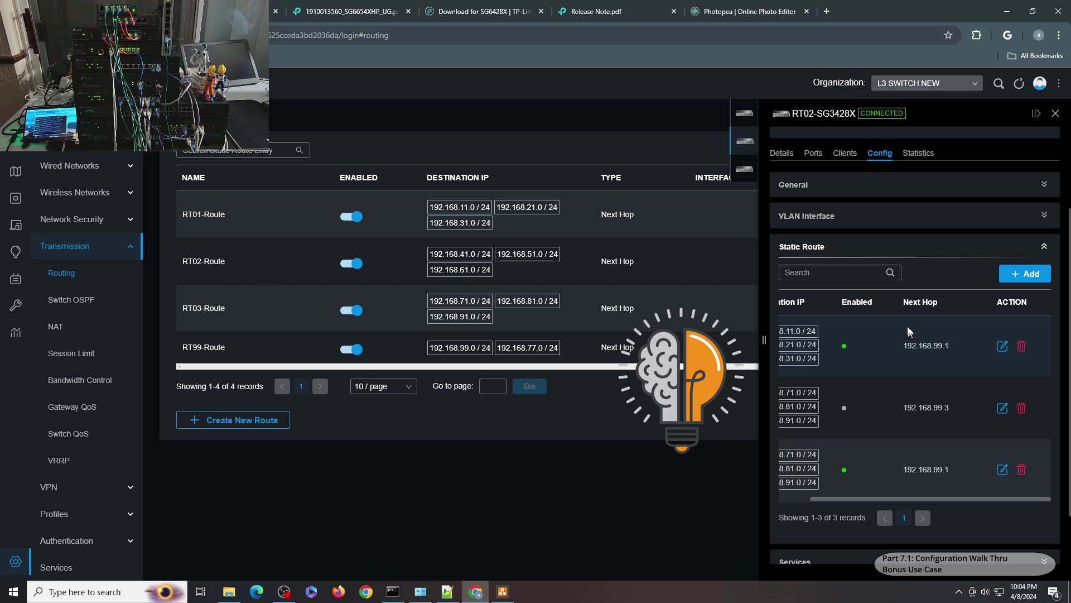
pyautogui.hscroll(-3, 893, 488)
pyautogui.hscroll(2, 982, 499)
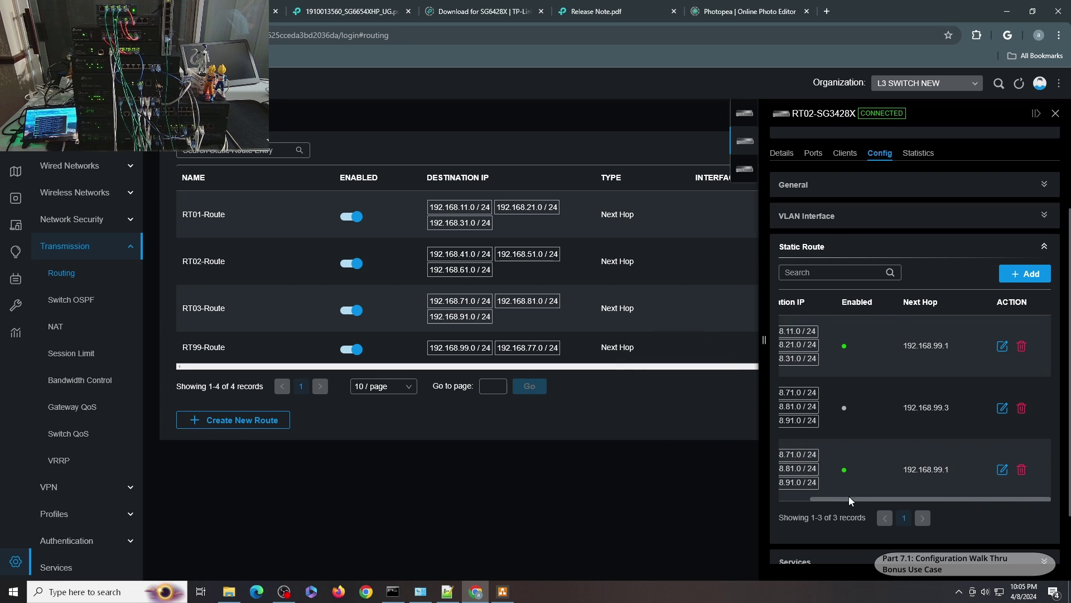
pyautogui.moveTo(849, 496); pyautogui.dragTo(1055, 504)
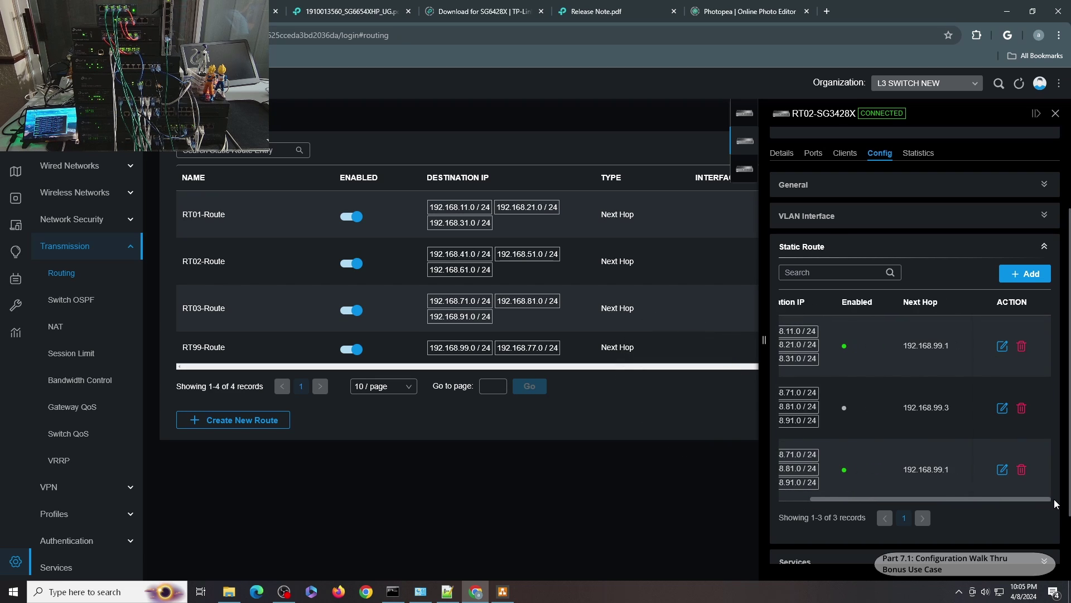
# - Open RT02-SG3428X's enabled static route for 192.168.71.0/24, 192.168.81.0/24 and 192.168.91.0/24 and check its next hop and distance
pyautogui.click(1003, 469)
pyautogui.write('4')
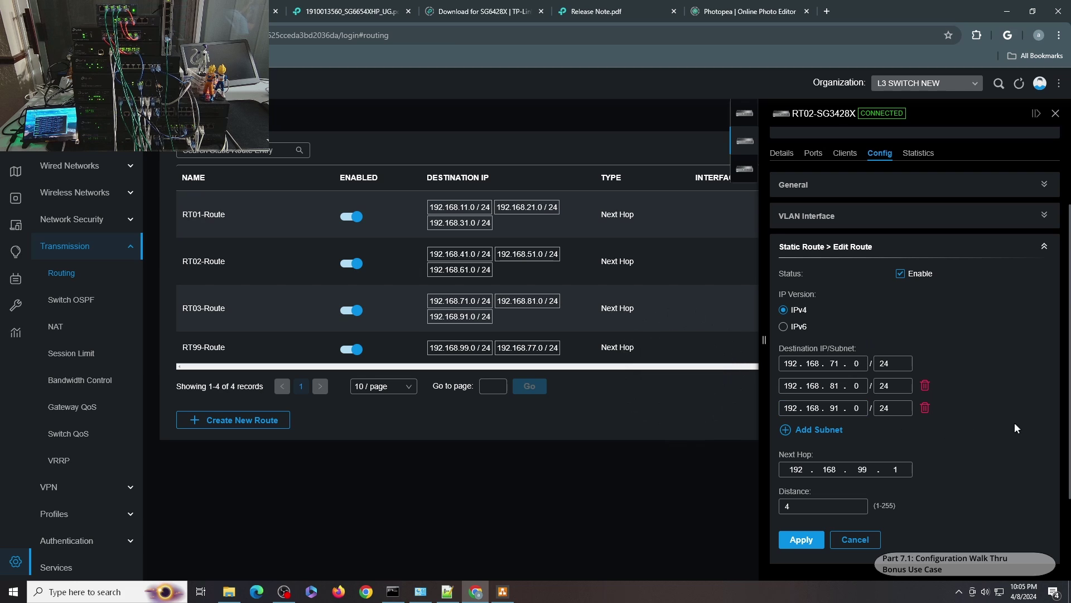
pyautogui.press('Return')
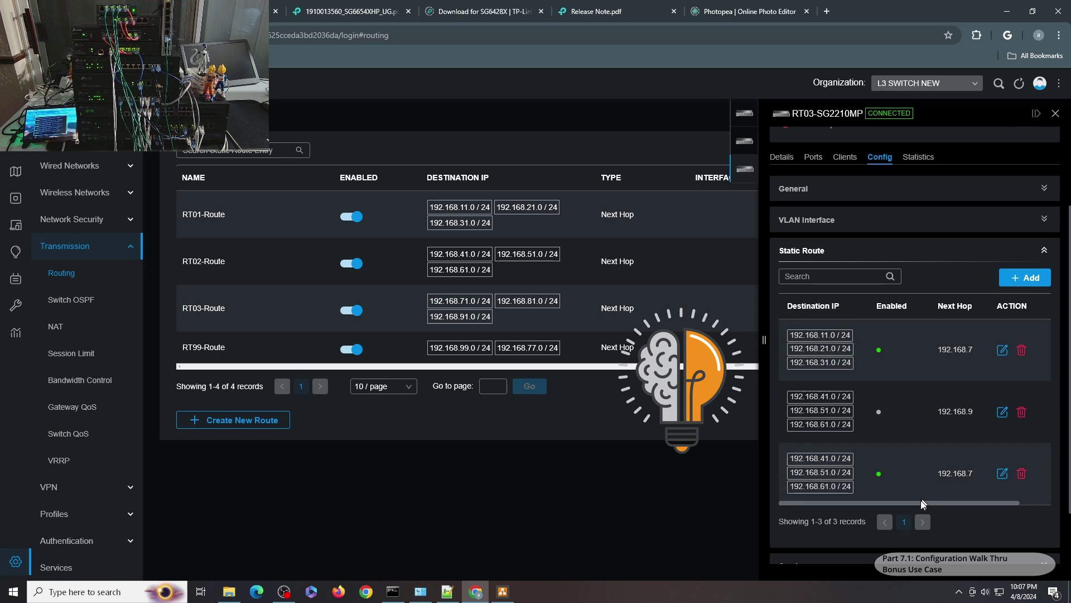
# - Review RT03-SG2210MP's static route next hops and check the distance of its enabled route for 192.168.41.0/24, 192.168.51.0/24 and 192.168.61.0/24
pyautogui.moveTo(919, 500); pyautogui.dragTo(987, 505)
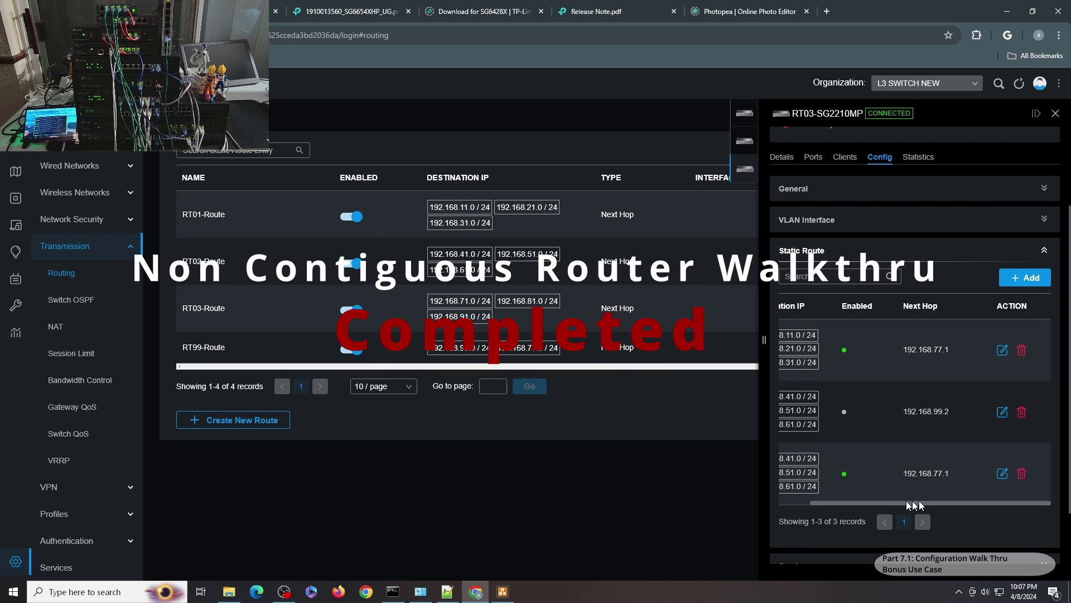
pyautogui.click(1002, 473)
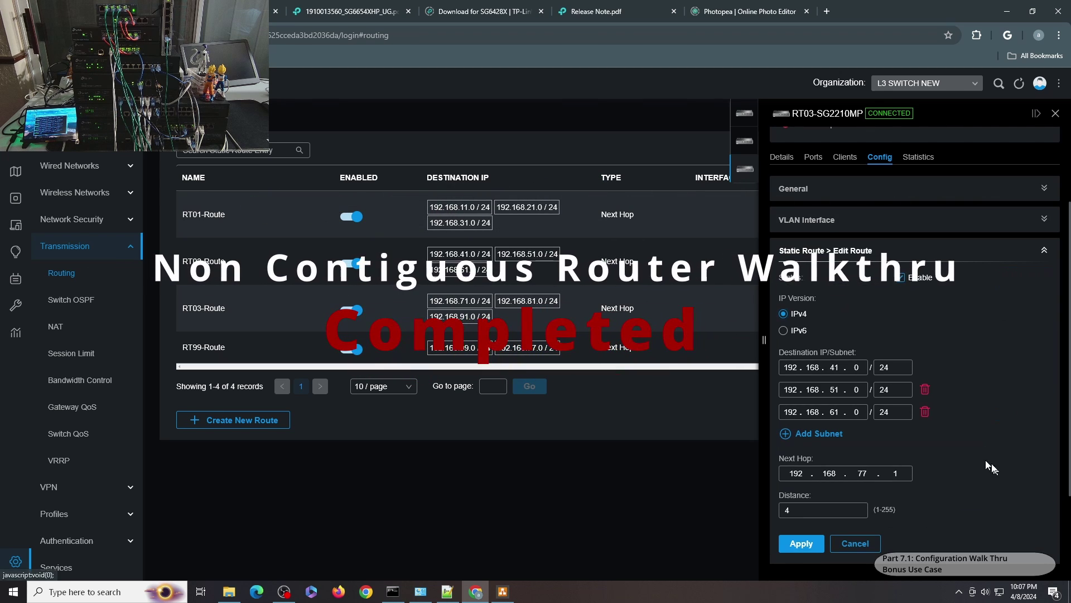
pyautogui.click(801, 514)
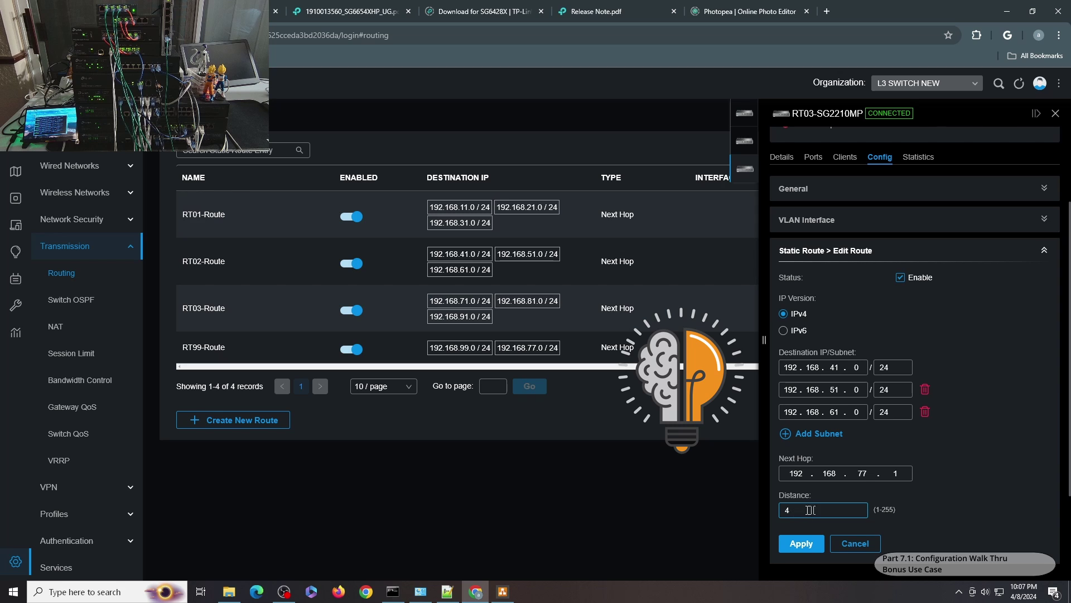
pyautogui.click(858, 393)
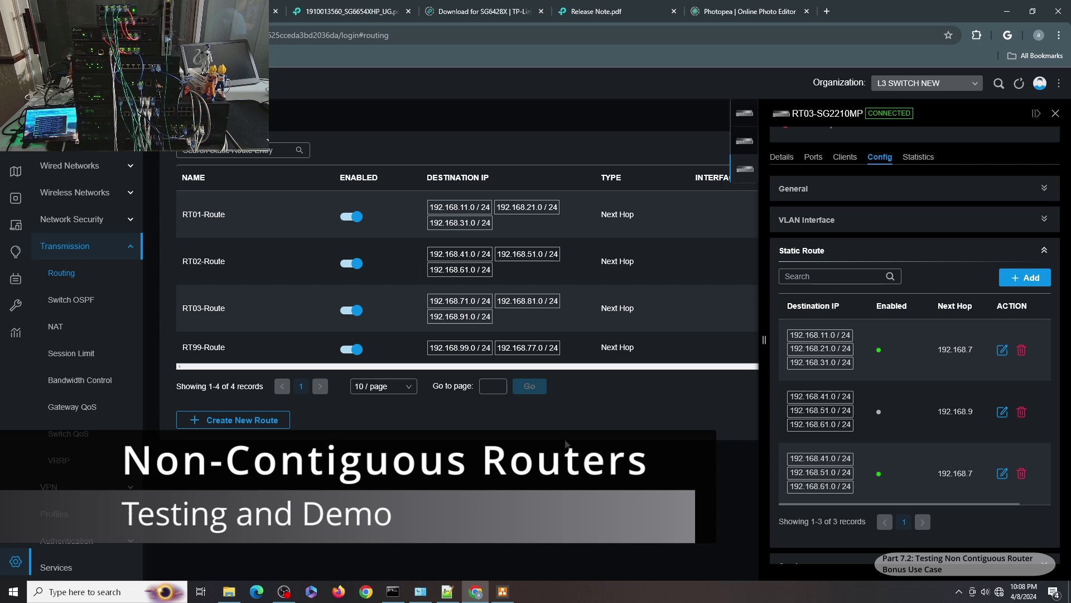
# - Bring up Command Prompt, check the Ethernet adapter's connection details in Network Connections, and close the details and status windows
pyautogui.click(393, 591)
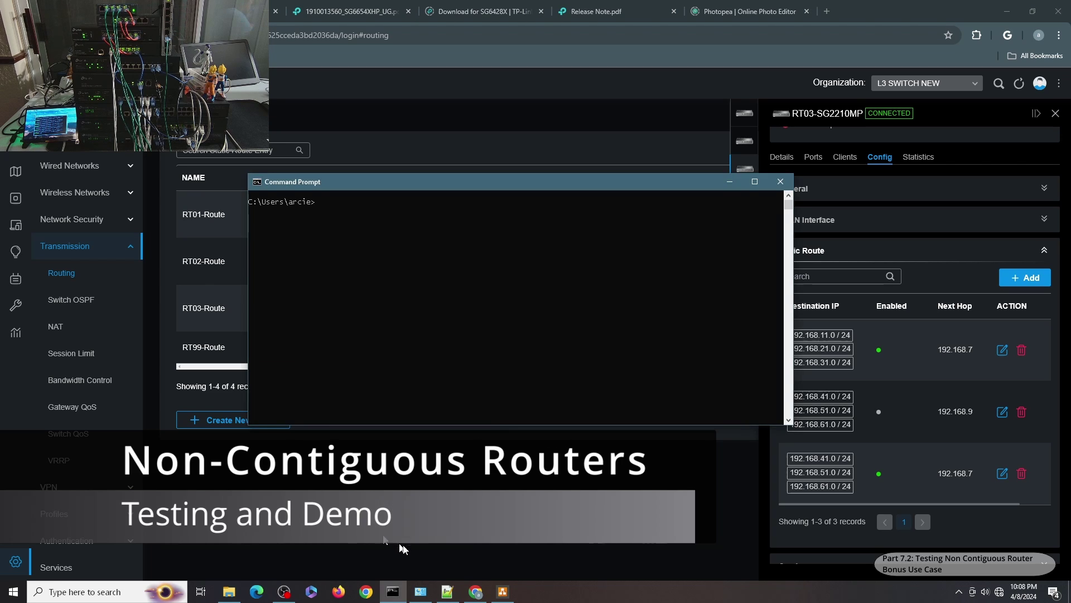
pyautogui.click(422, 592)
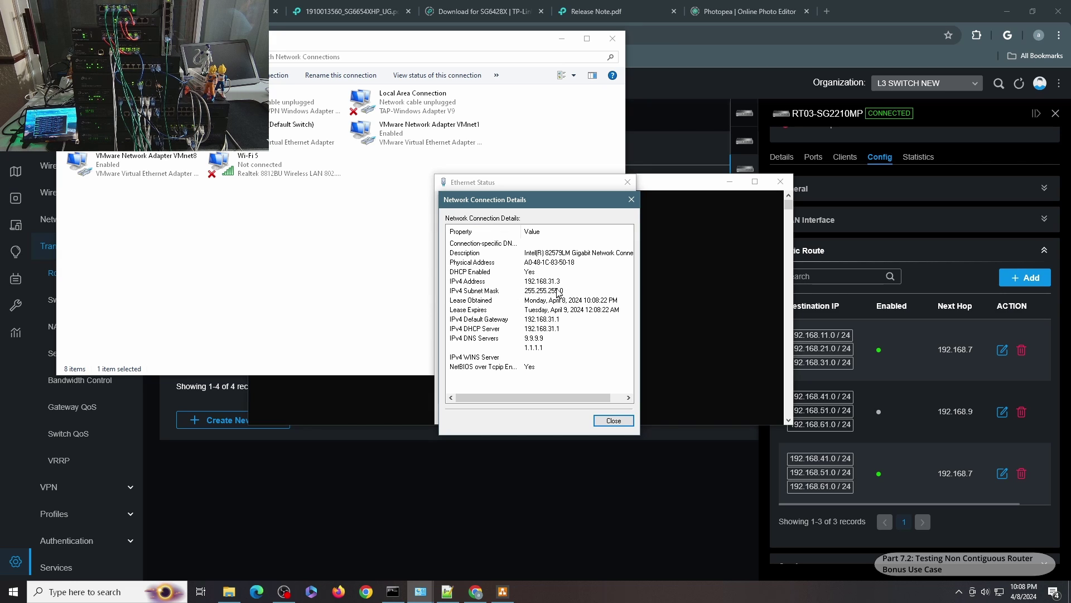
pyautogui.click(598, 425)
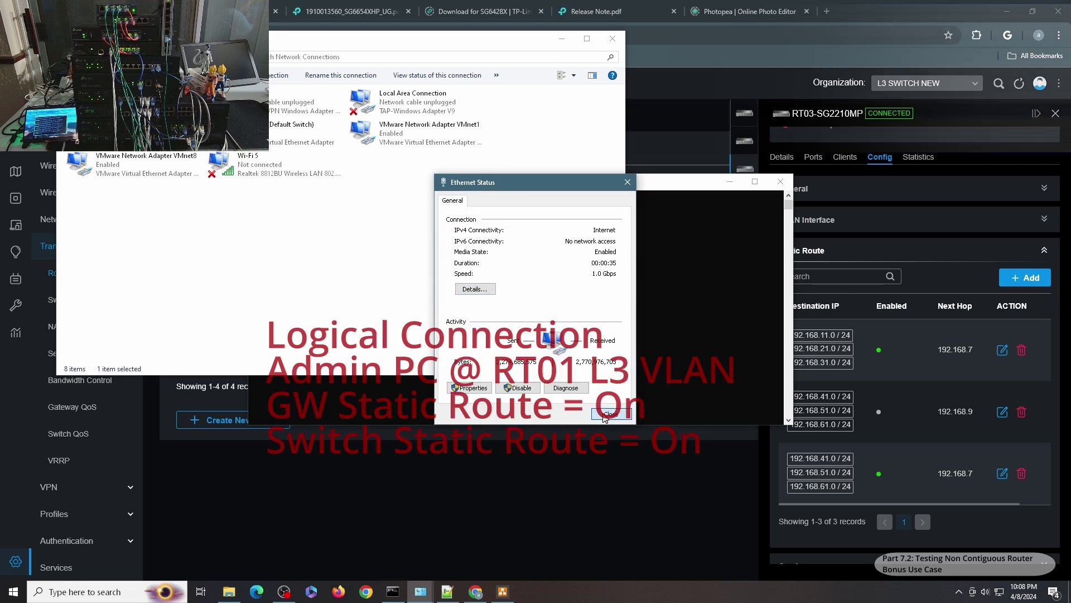
pyautogui.click(603, 418)
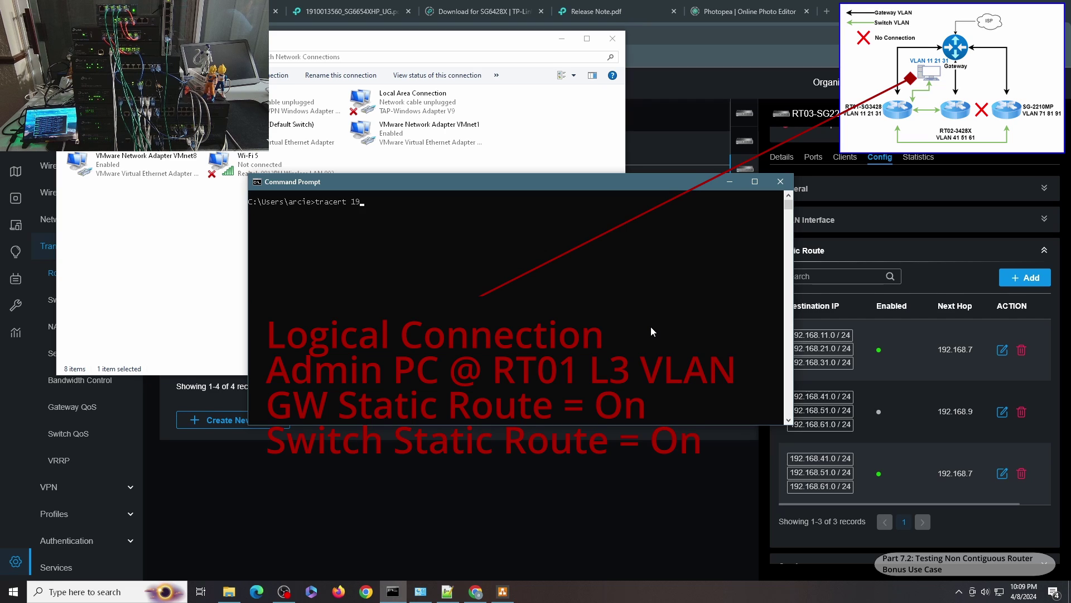
# - Trace the routes to 192.168.11.1, 192.168.51.1 and 192.168.81.1 with tracert in Command Prompt
pyautogui.write('68.11.1')
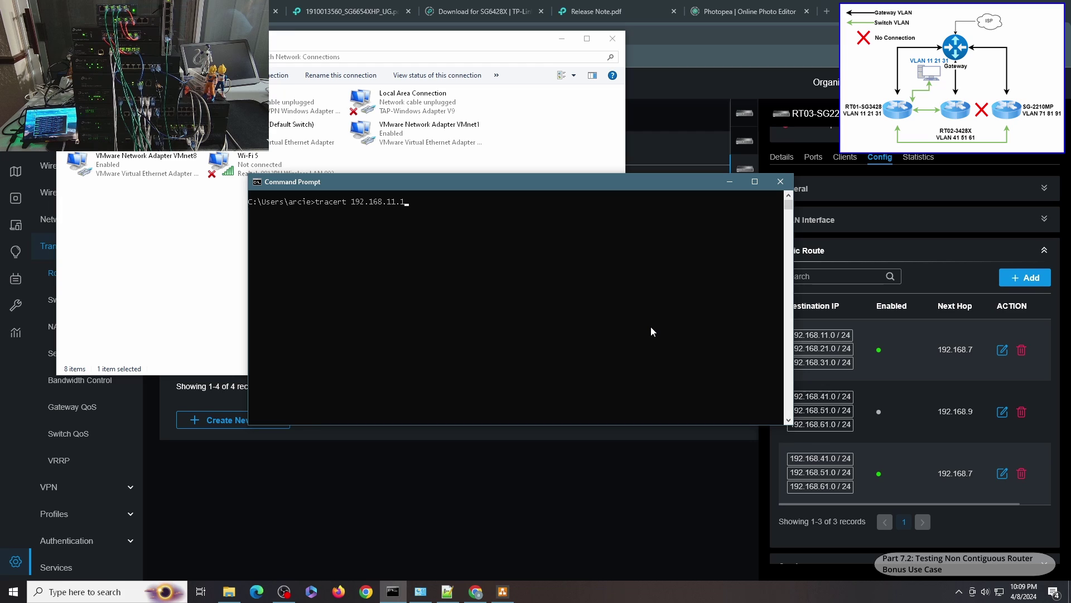
pyautogui.press('Return')
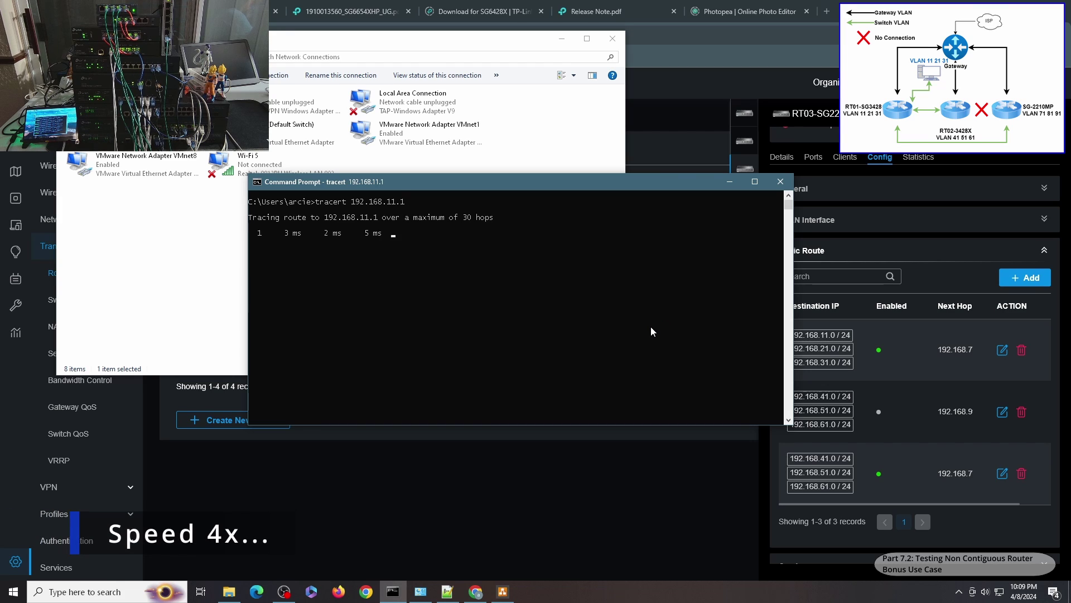
pyautogui.press('Up')
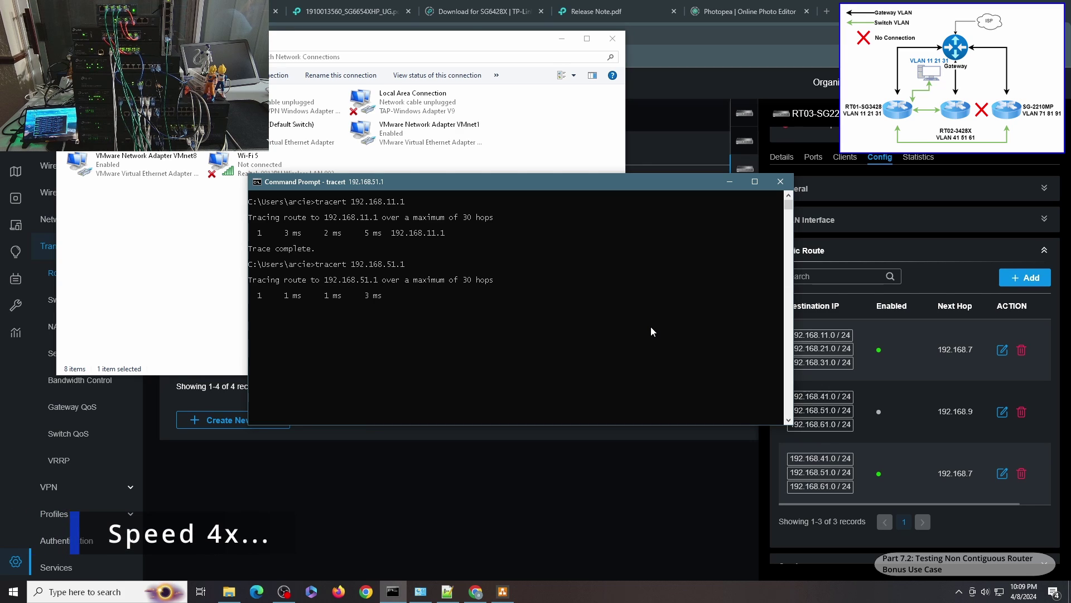
pyautogui.press('Up')
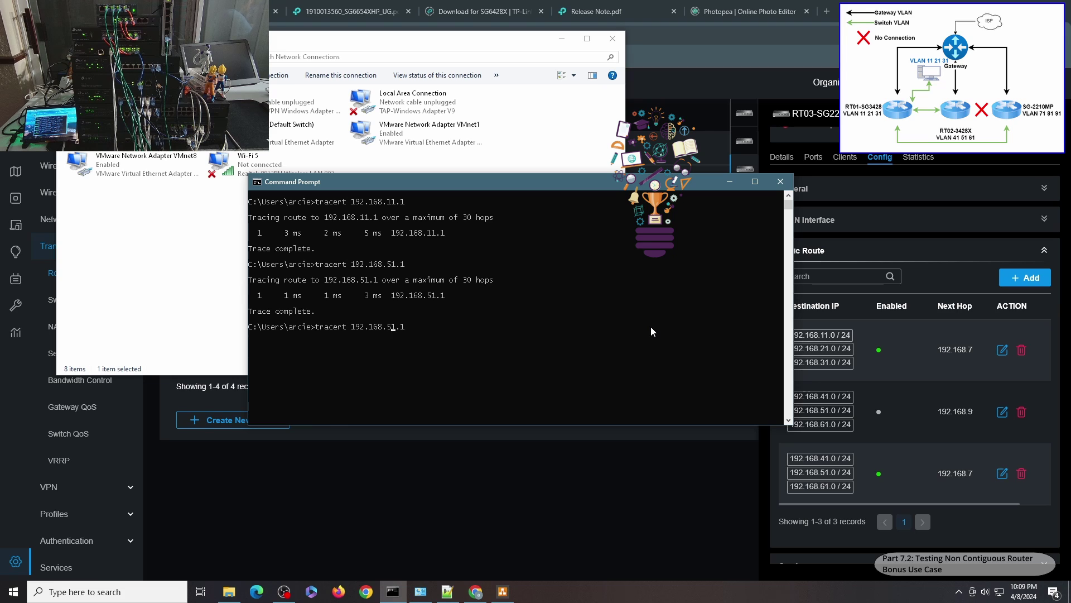
pyautogui.press('BackSpace')
pyautogui.write('8')
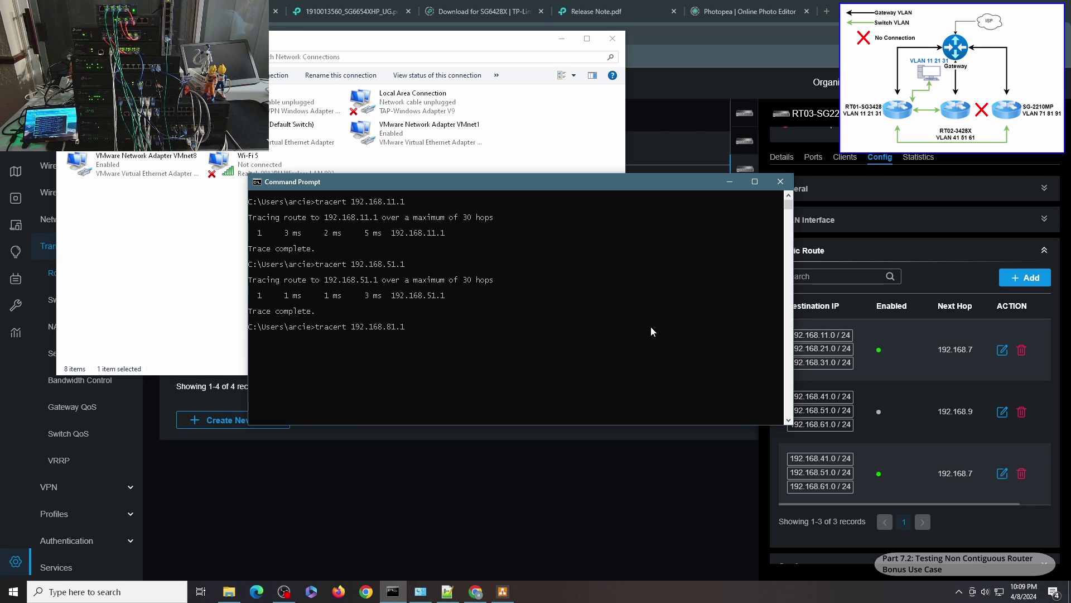
pyautogui.press('Return')
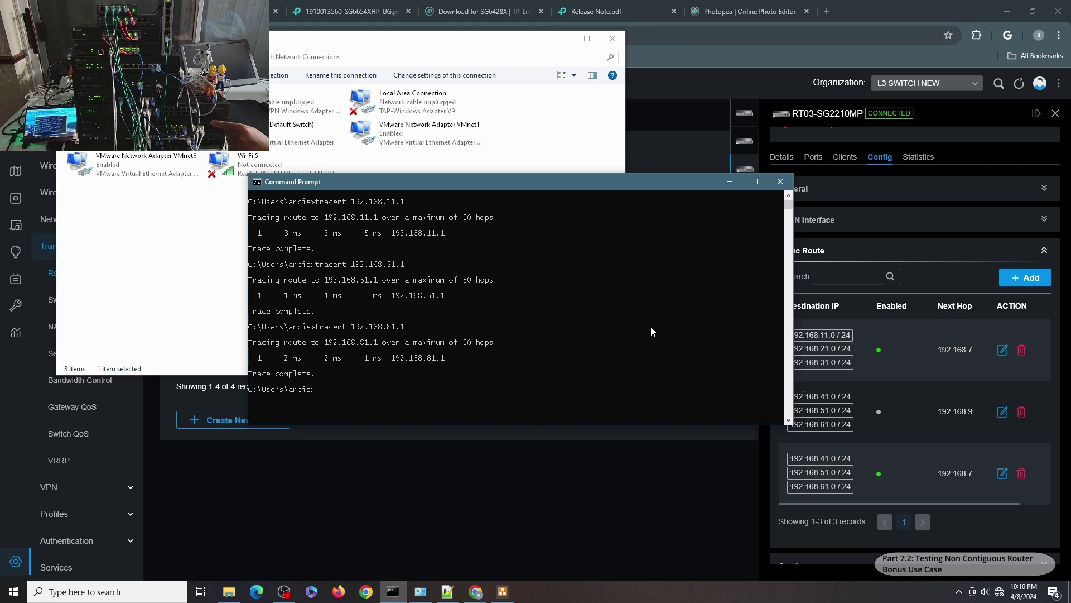
# - Recheck the Ethernet adapter's IPv4 address and gateway in its connection details after the traces, and close the details
pyautogui.doubleClick(115, 102)
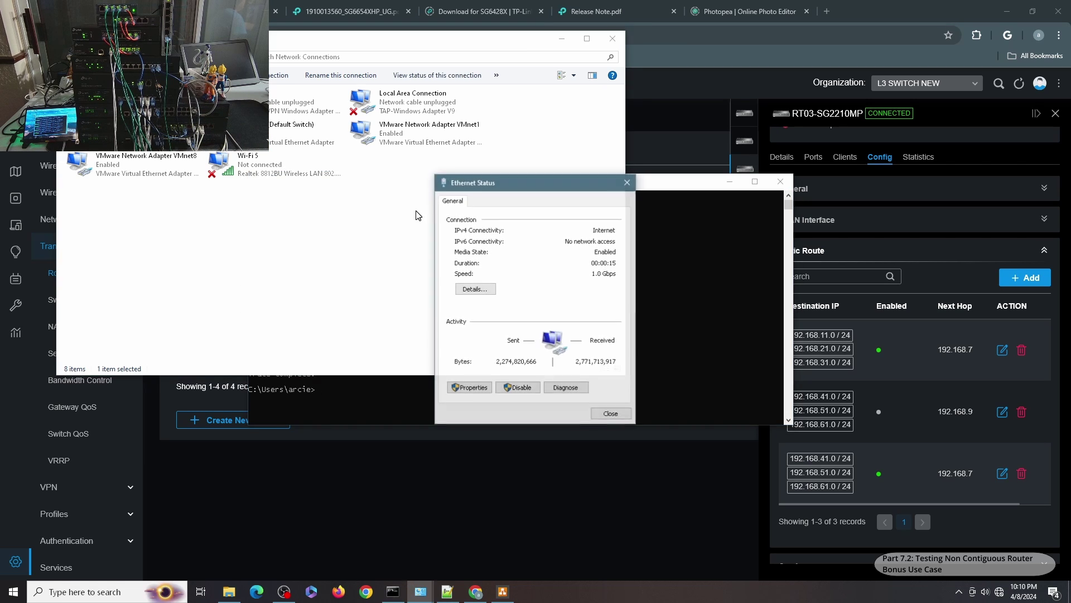
pyautogui.click(474, 289)
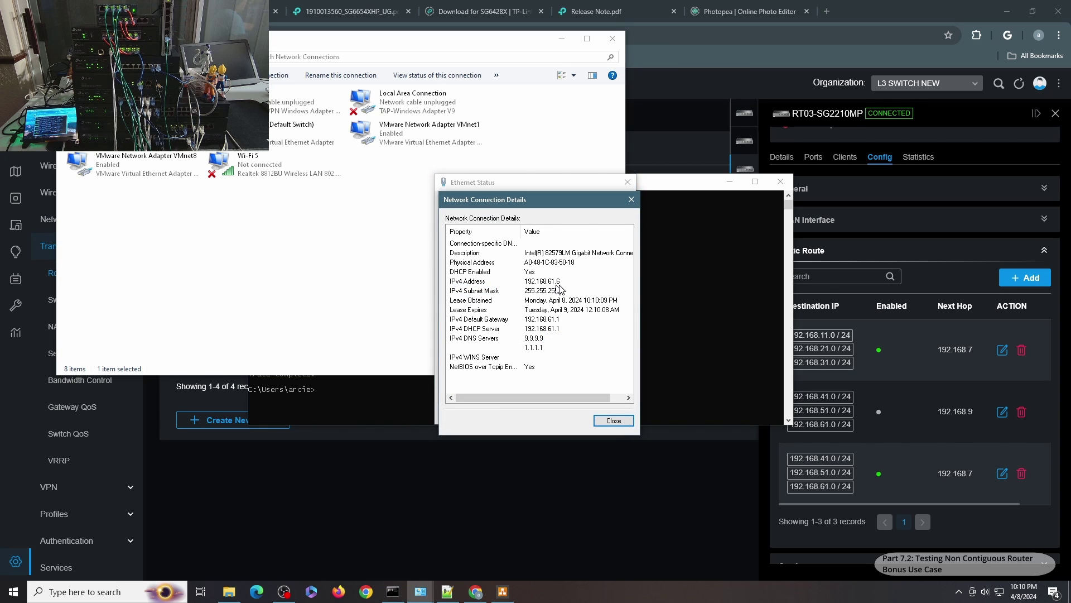
pyautogui.click(613, 420)
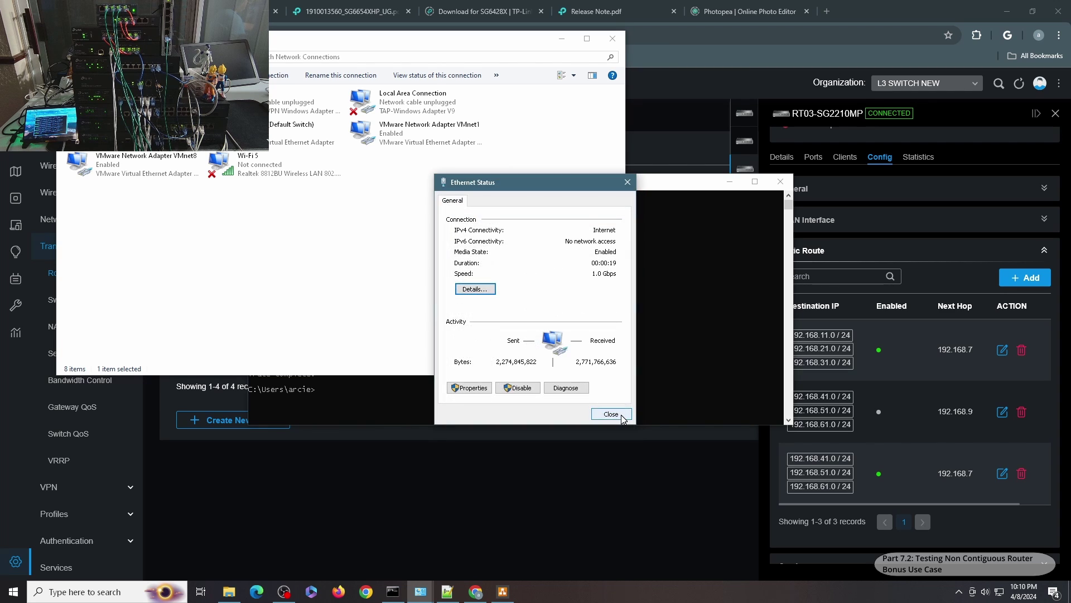
# - Close the Ethernet status window and trace the route to 192.168.11.1 with tracert in Command Prompt
pyautogui.click(609, 415)
pyautogui.click(368, 388)
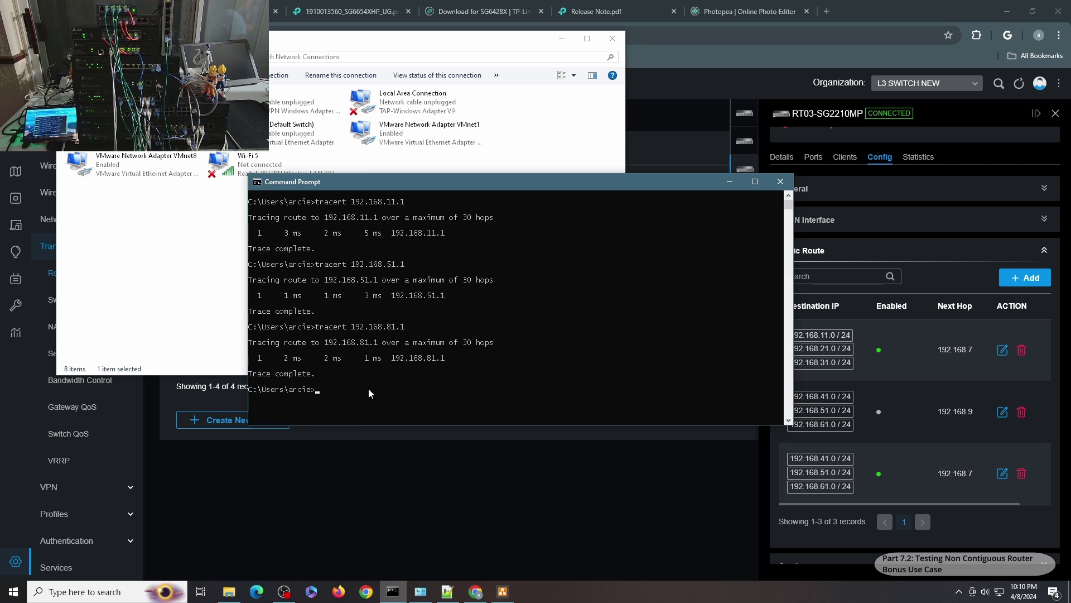
pyautogui.press('Up')
pyautogui.press('Return')
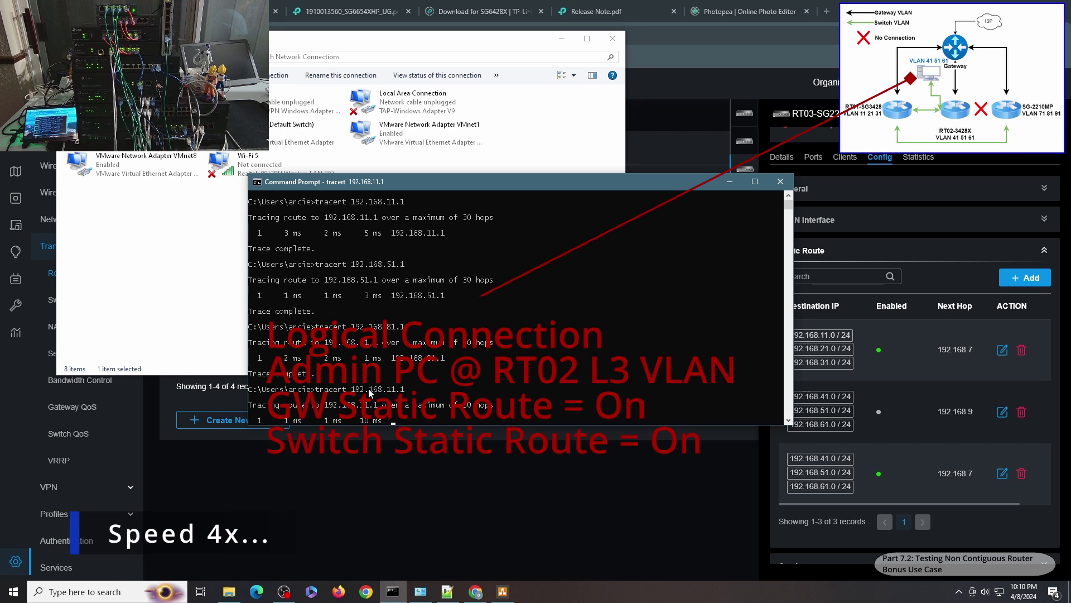
# - Trace the routes to 192.168.51.1 and 192.168.81.1 with tracert
pyautogui.press('Up')
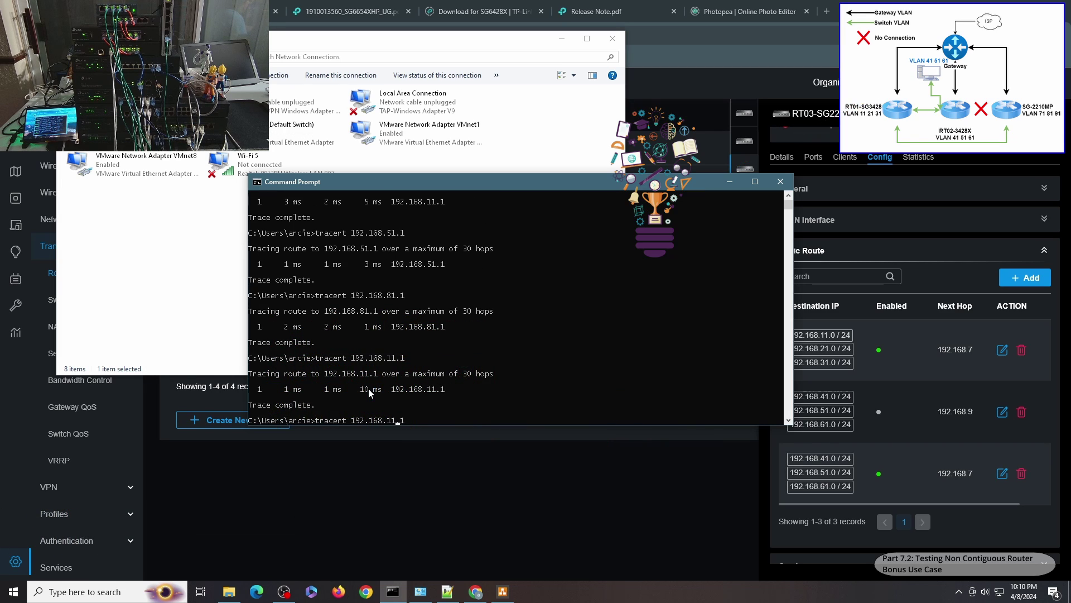
pyautogui.press('BackSpace')
pyautogui.press('BackSpace')
pyautogui.write('51')
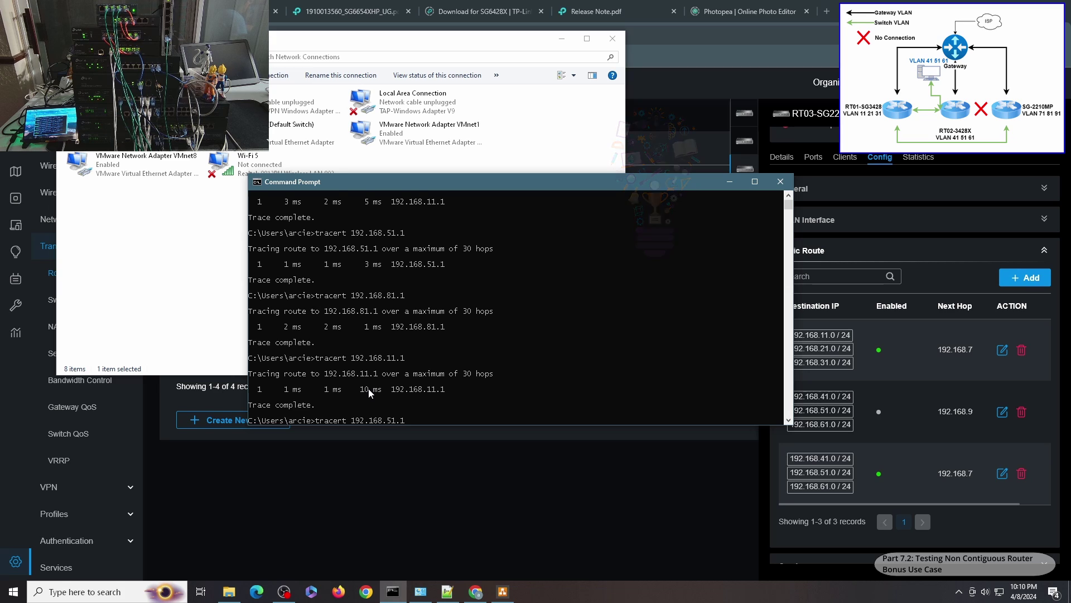
pyautogui.press('Return')
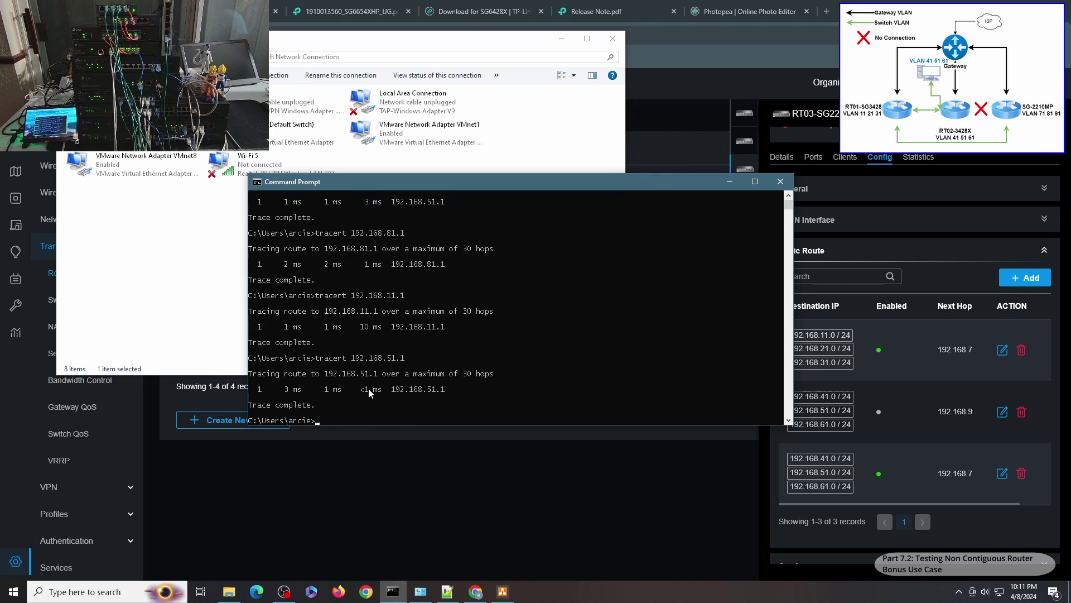
pyautogui.press('Up')
pyautogui.write('8')
pyautogui.press('Return')
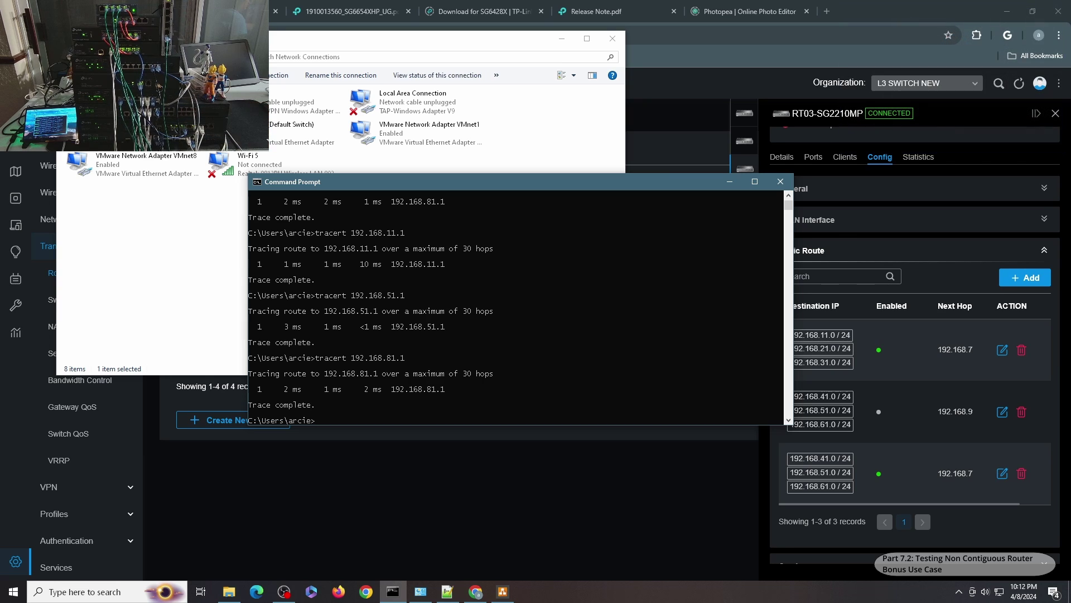
# - Check the Ethernet adapter's IPv4 address and gateway in its connection details, and close the details and status windows
pyautogui.doubleClick(106, 102)
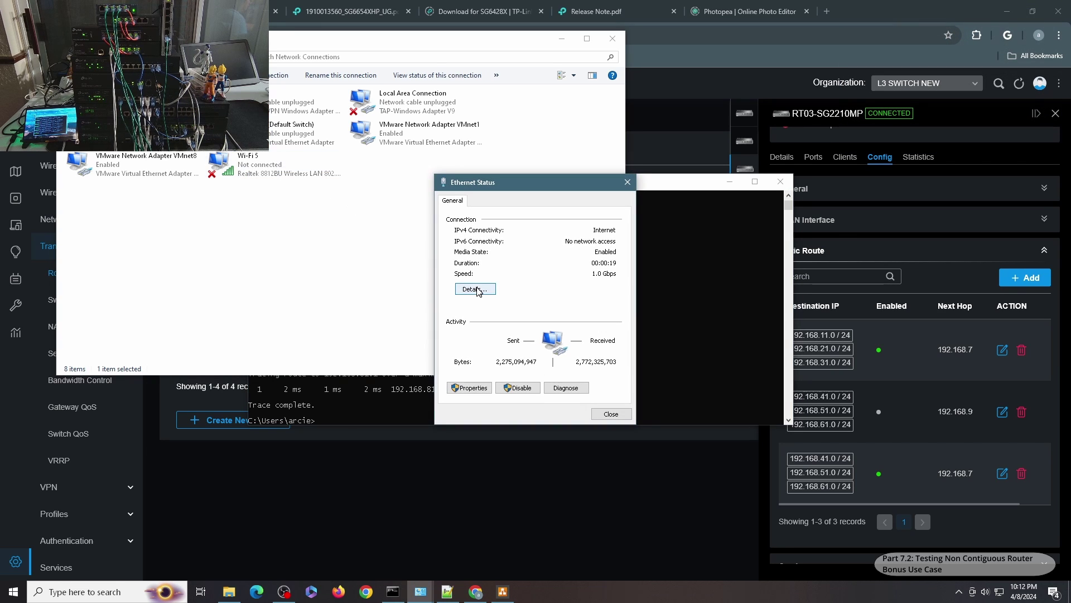
pyautogui.click(475, 288)
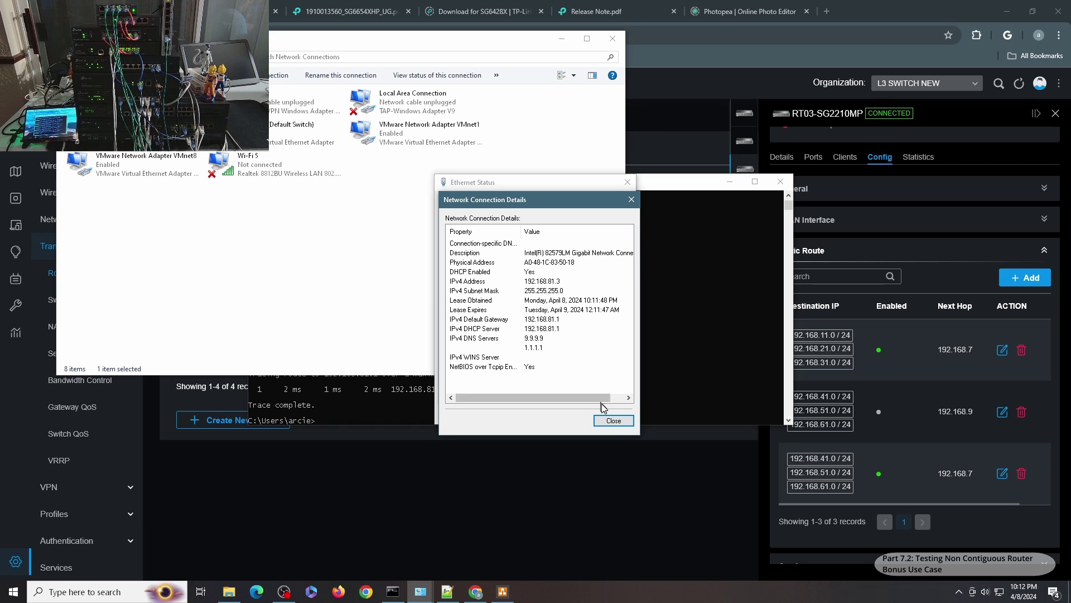
pyautogui.click(613, 421)
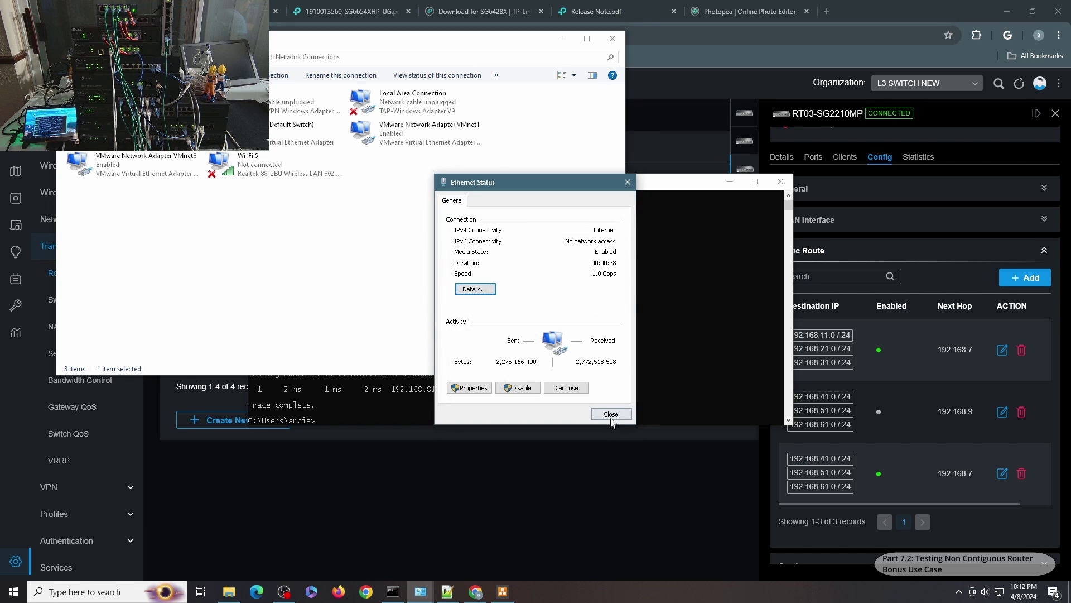
pyautogui.click(613, 417)
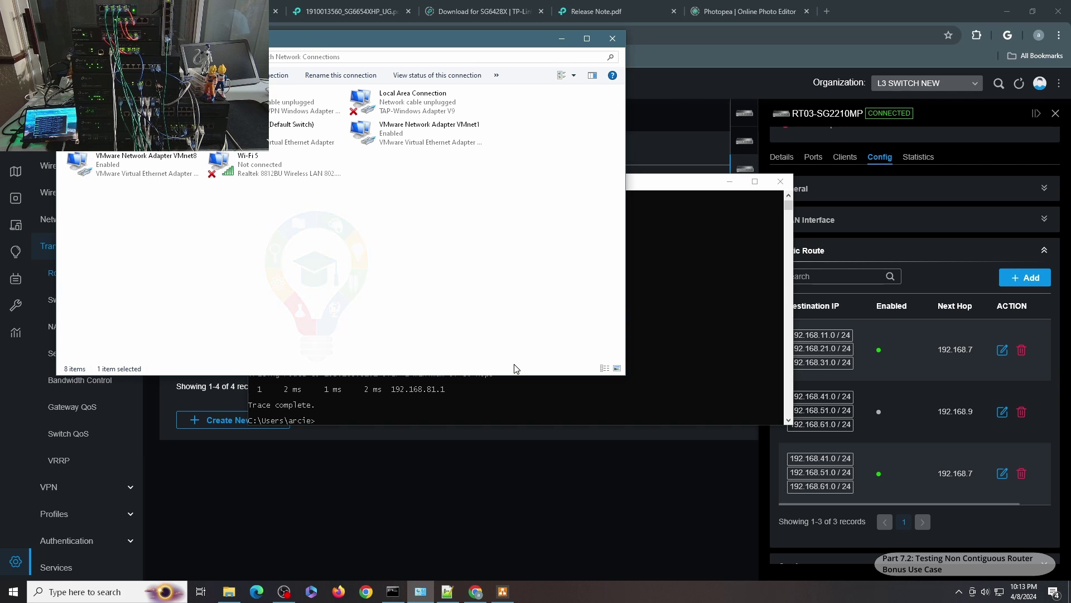
# - Return to Command Prompt and trace the route to 192.168.81.1 with tracert
pyautogui.click(390, 401)
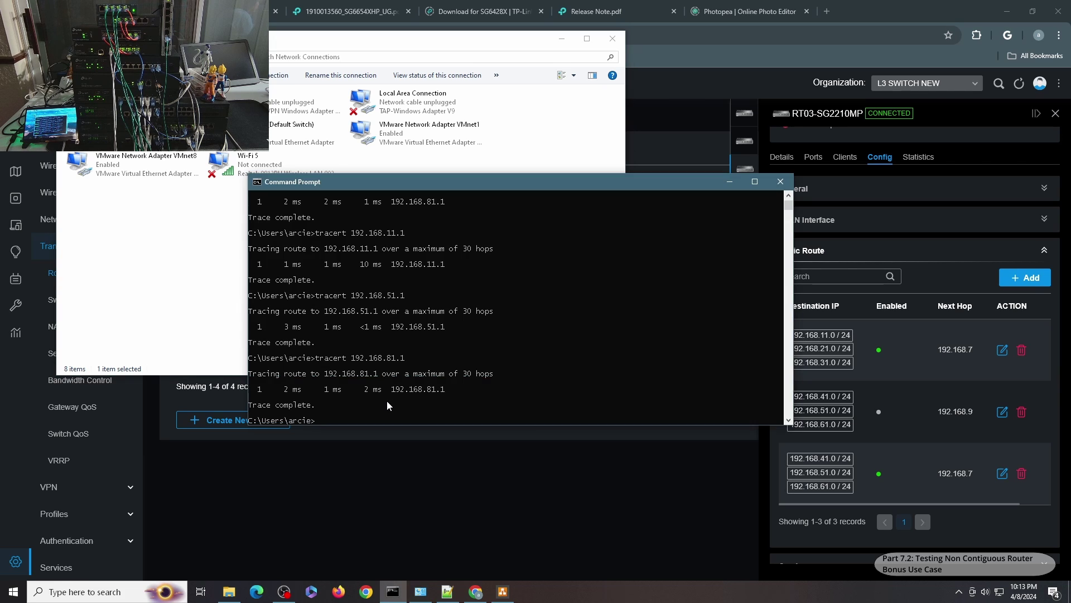
pyautogui.press('Up')
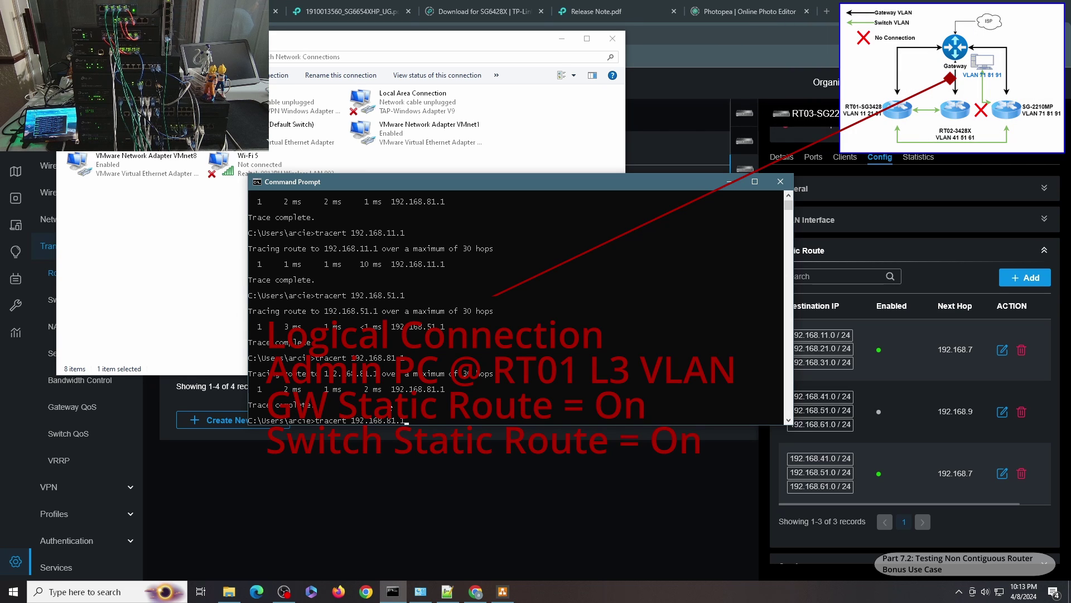
pyautogui.press('Return')
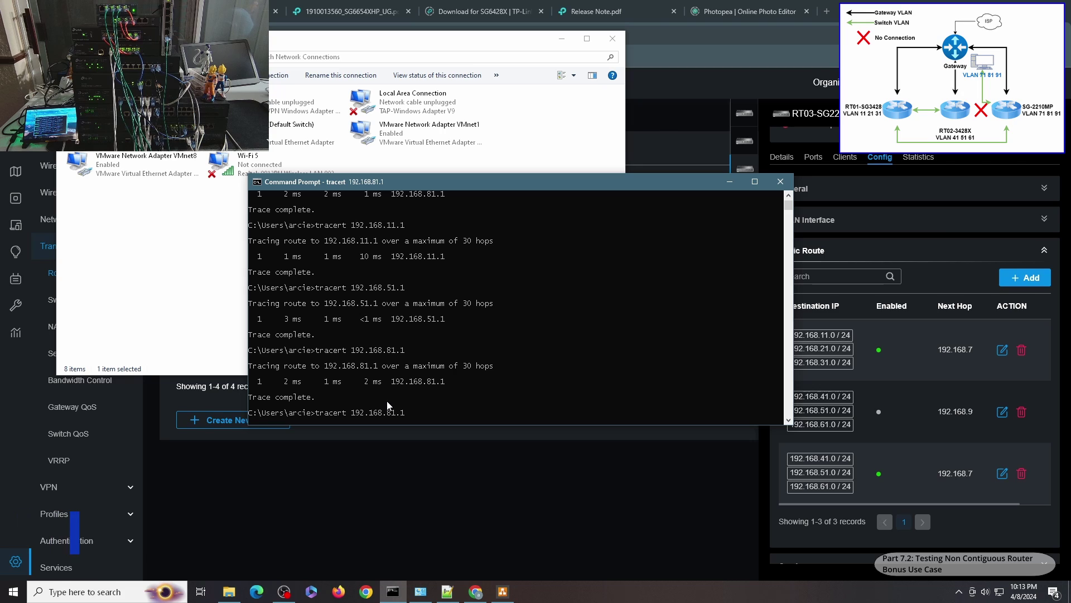
# - Recheck the Ethernet adapter's connection details, close its windows, and trace the route to 192.168.51.1 with tracert
pyautogui.press('Up')
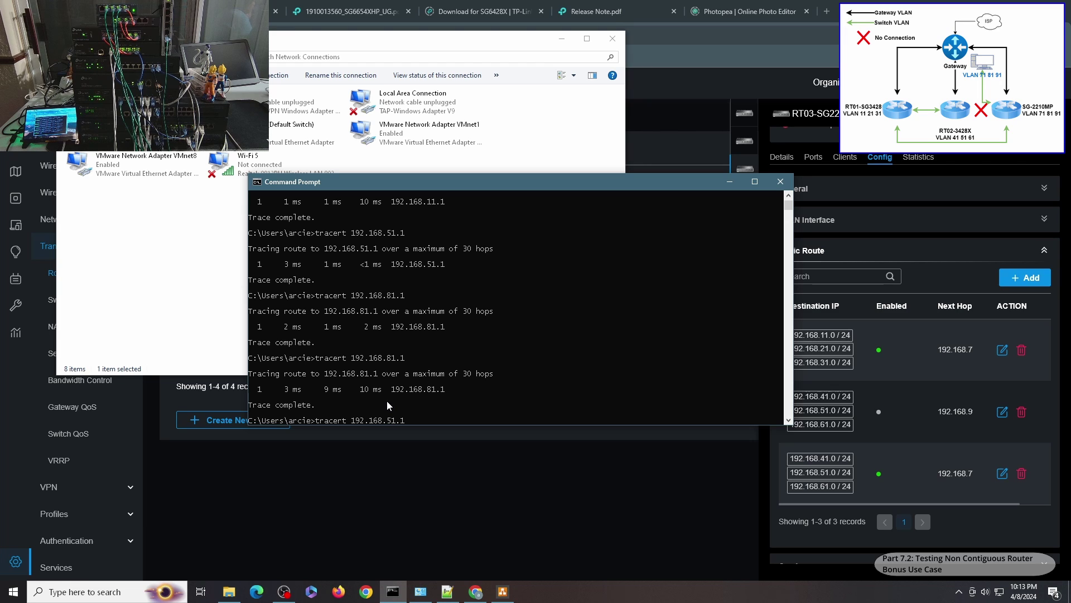
pyautogui.hotkey('alt', 'Tab')
pyautogui.click(614, 420)
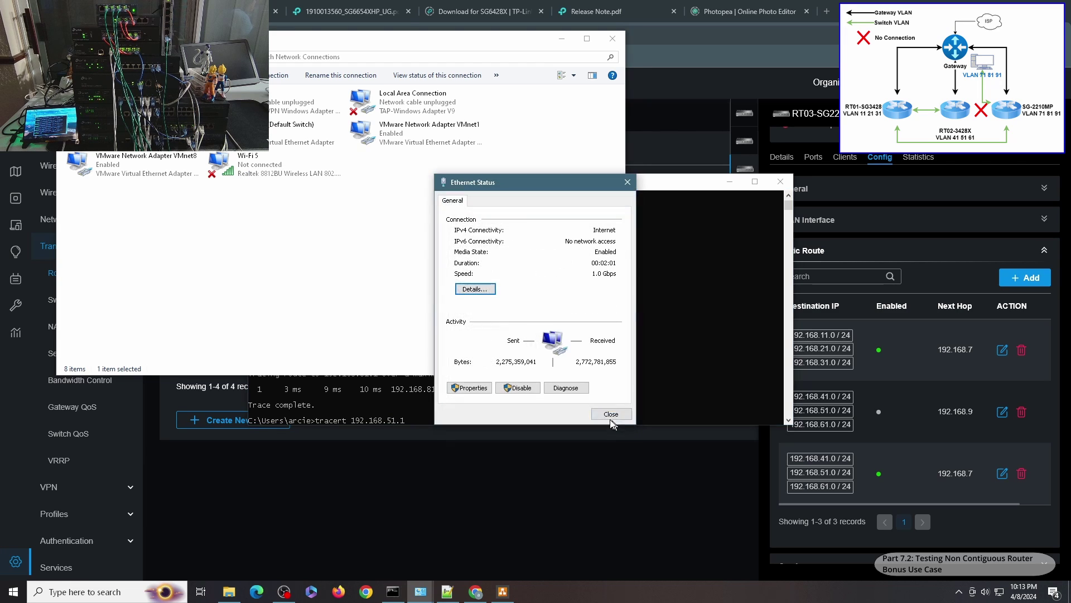
pyautogui.click(608, 410)
pyautogui.click(644, 320)
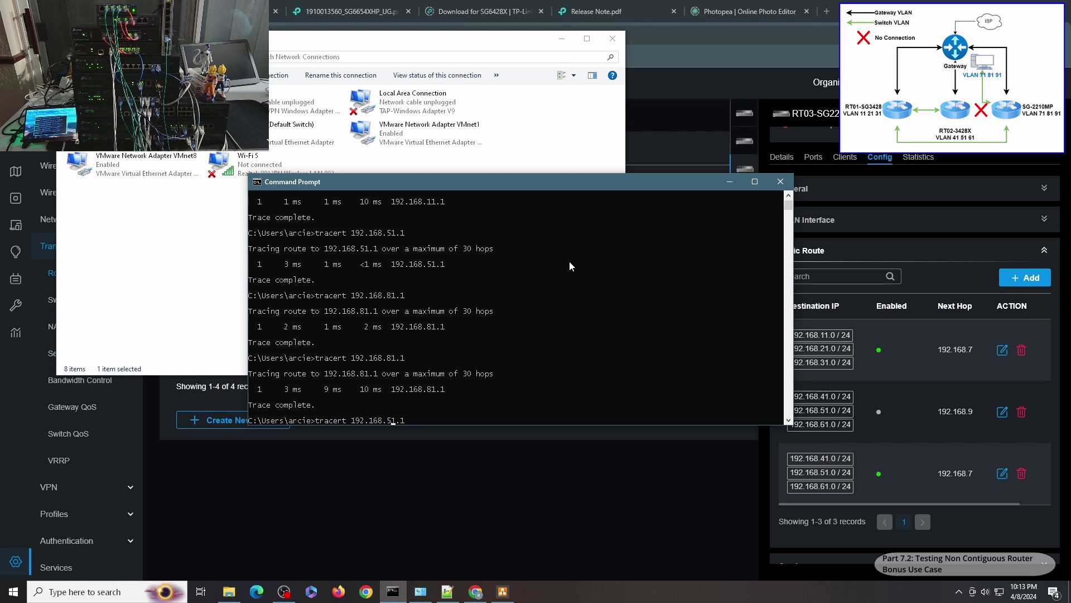
pyautogui.press('Return')
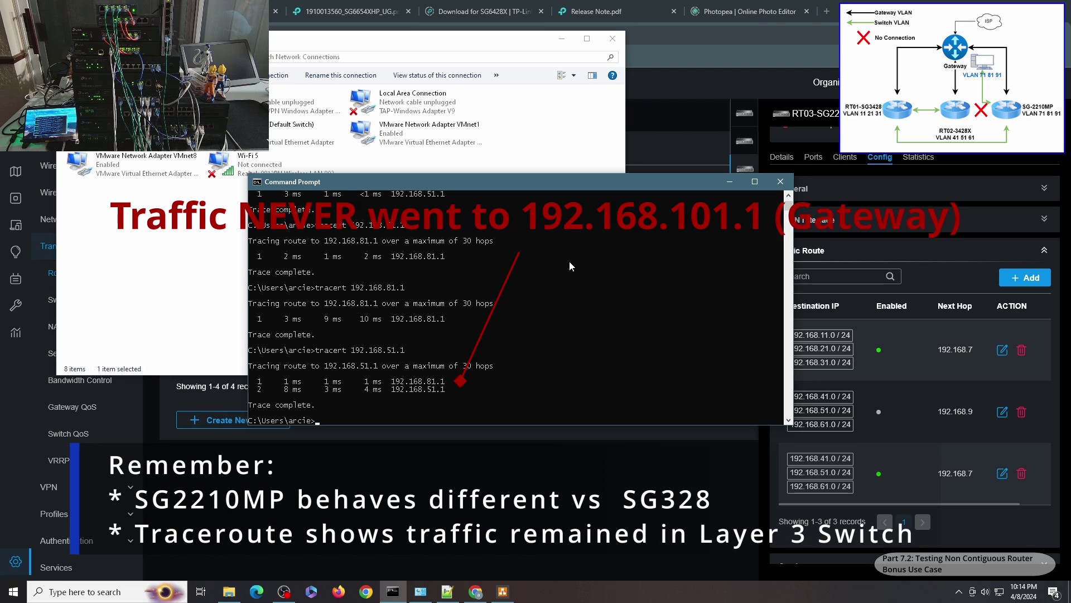
# - Change the recalled tracert command's target to 192.168.11.1 and run the trace
pyautogui.press('Up')
pyautogui.press('Left')
pyautogui.press('Left')
pyautogui.press('Left')
pyautogui.press('BackSpace')
pyautogui.write('1')
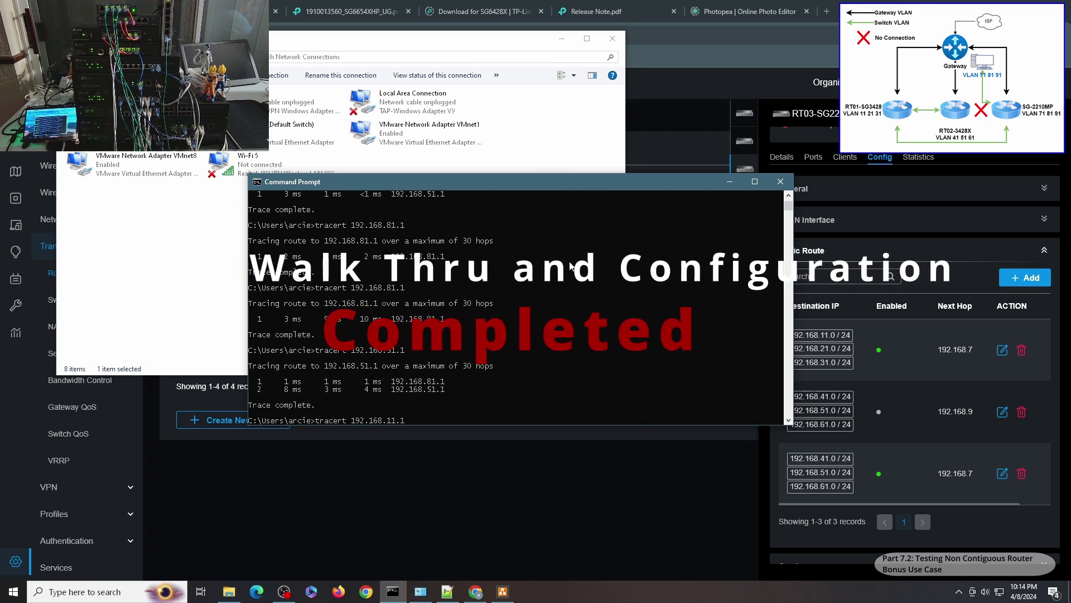
pyautogui.press('Return')
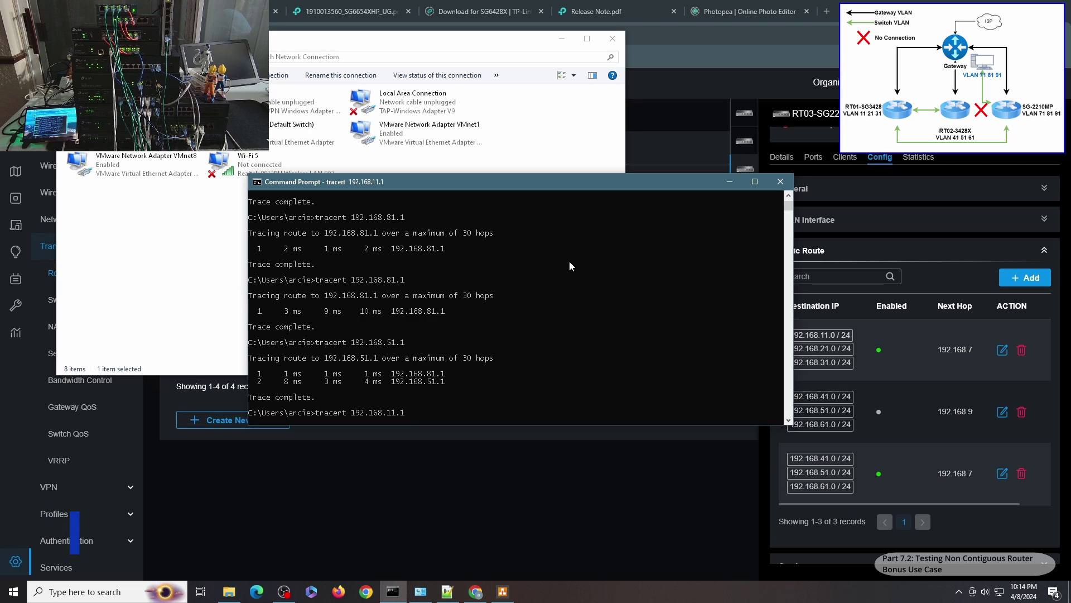